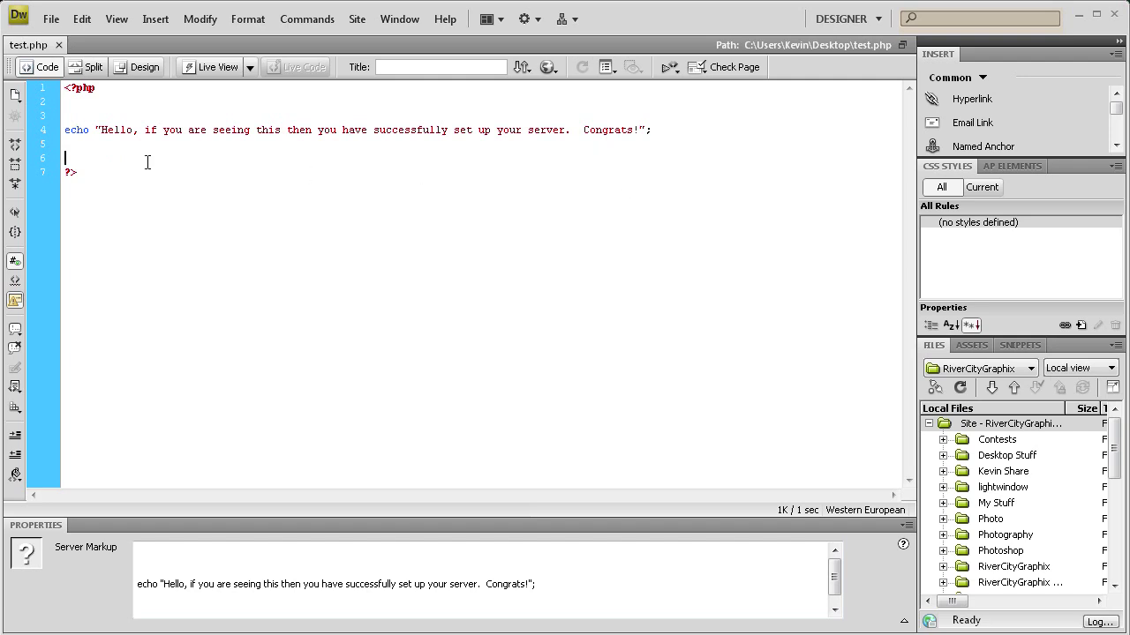
- Highlight test.php's PHP block and echo line, then show the browser preview list
drag(139, 176, 70, 91)
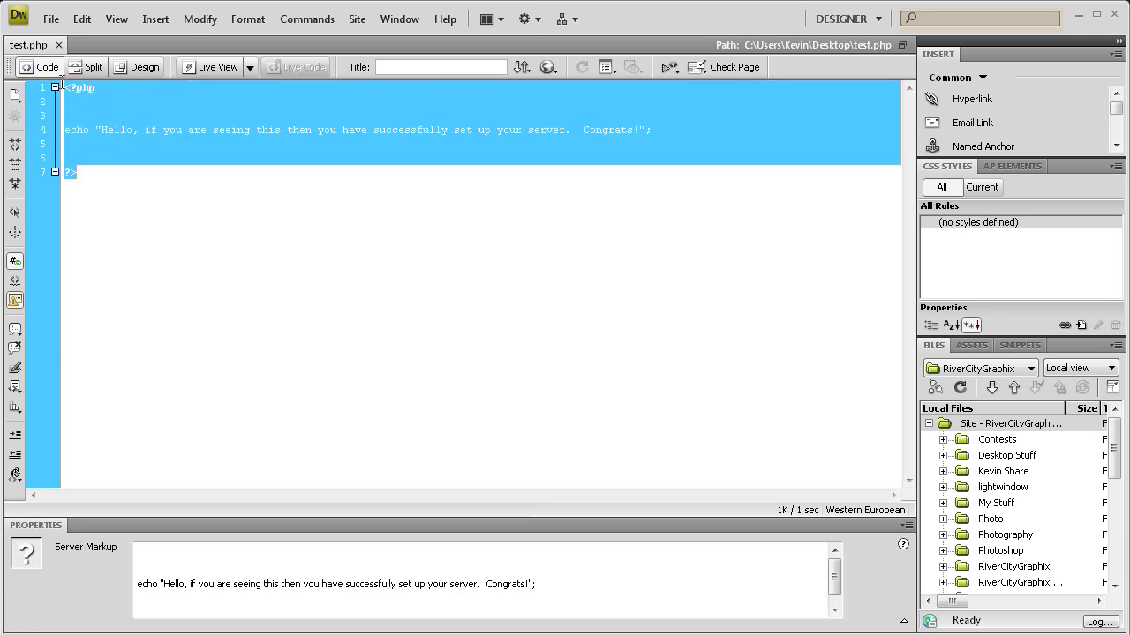
click(58, 89)
drag(65, 130, 644, 131)
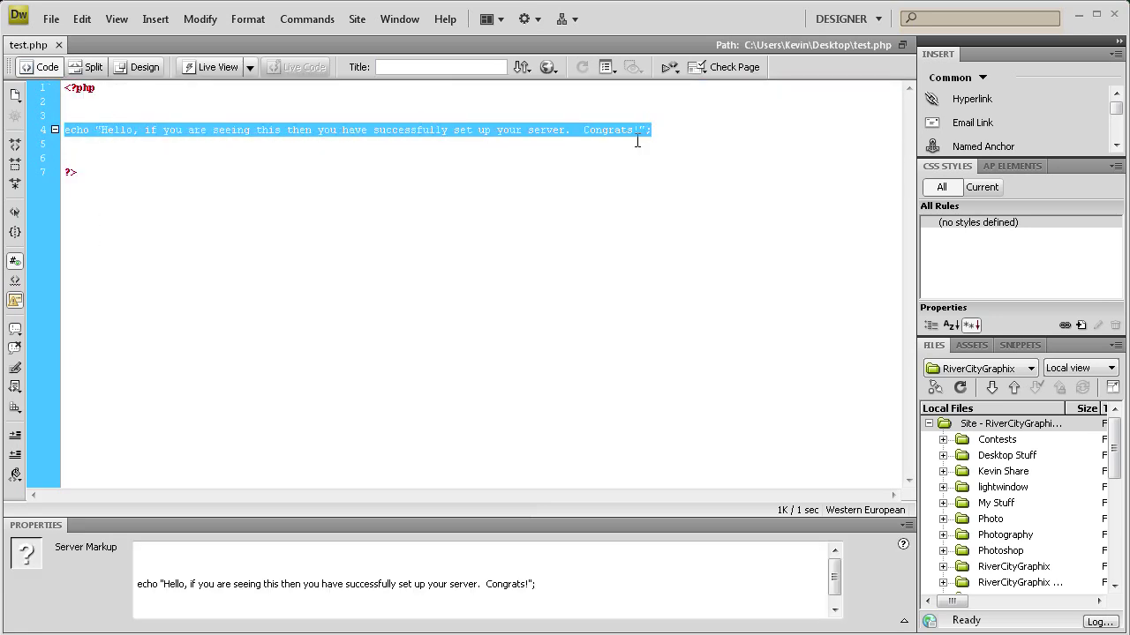
click(476, 147)
click(548, 68)
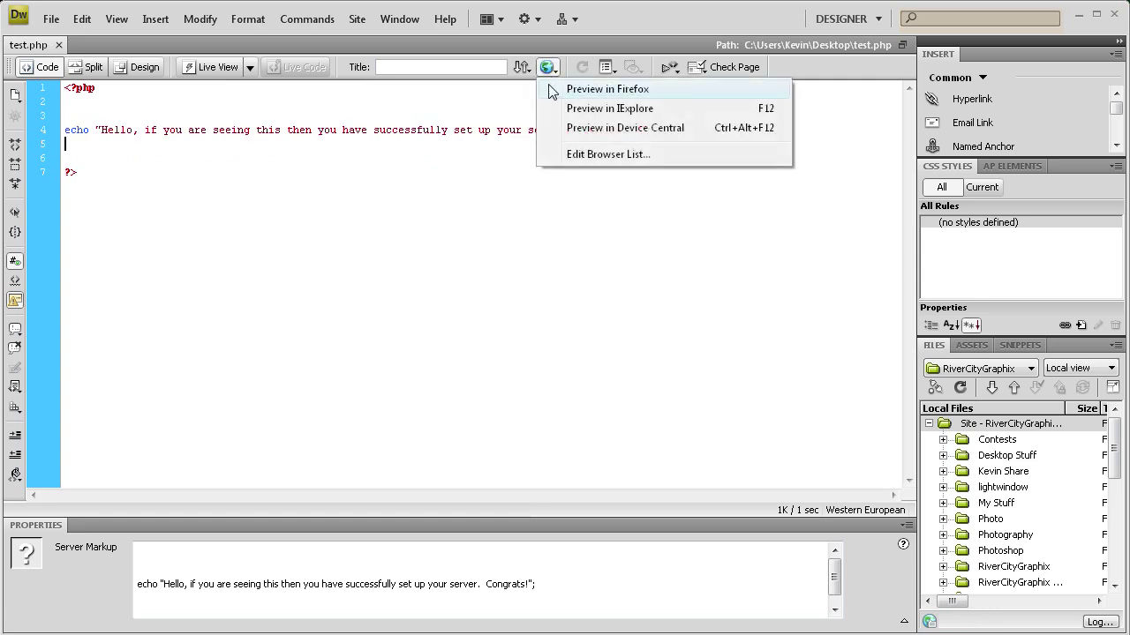
- Preview test.php in Firefox without a testing server, then close the tab and minimize Firefox
click(559, 91)
click(573, 390)
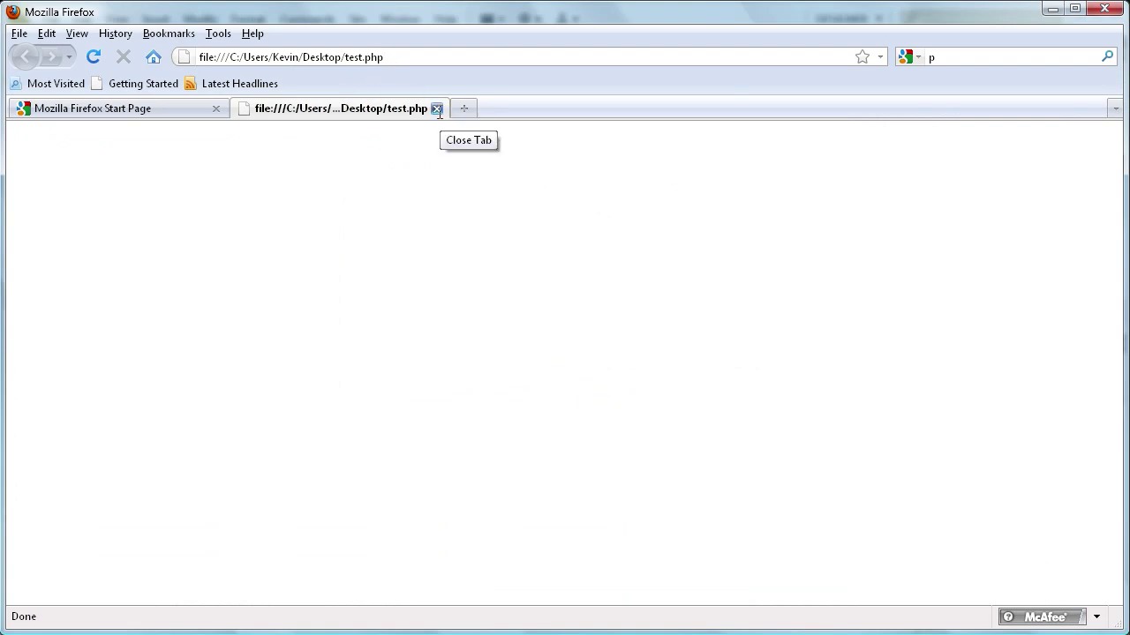
click(436, 109)
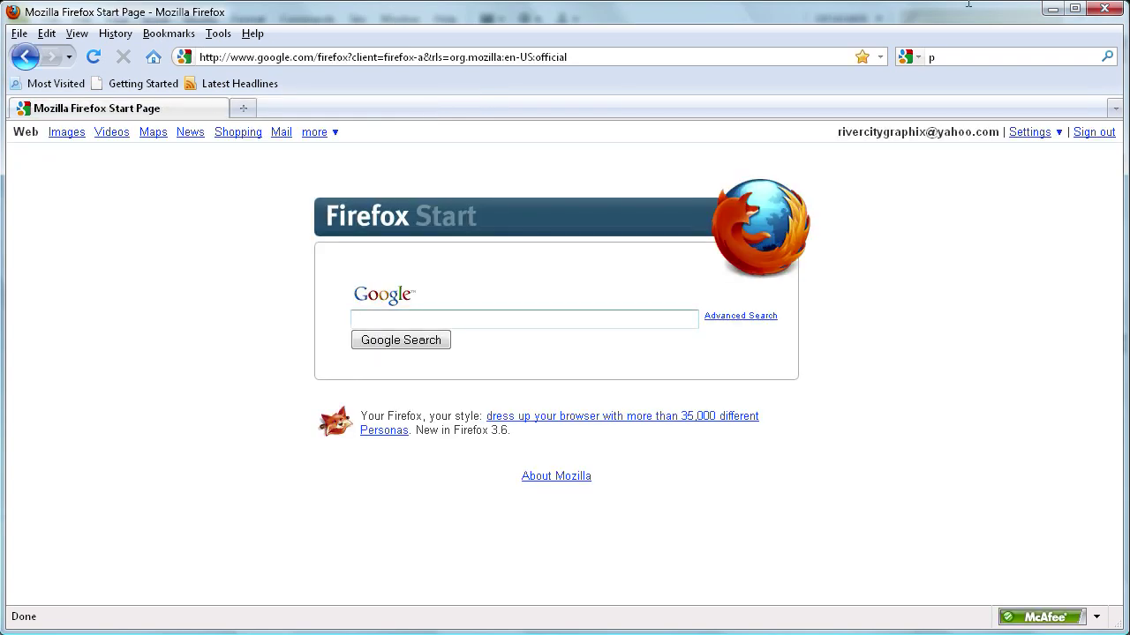
click(1052, 9)
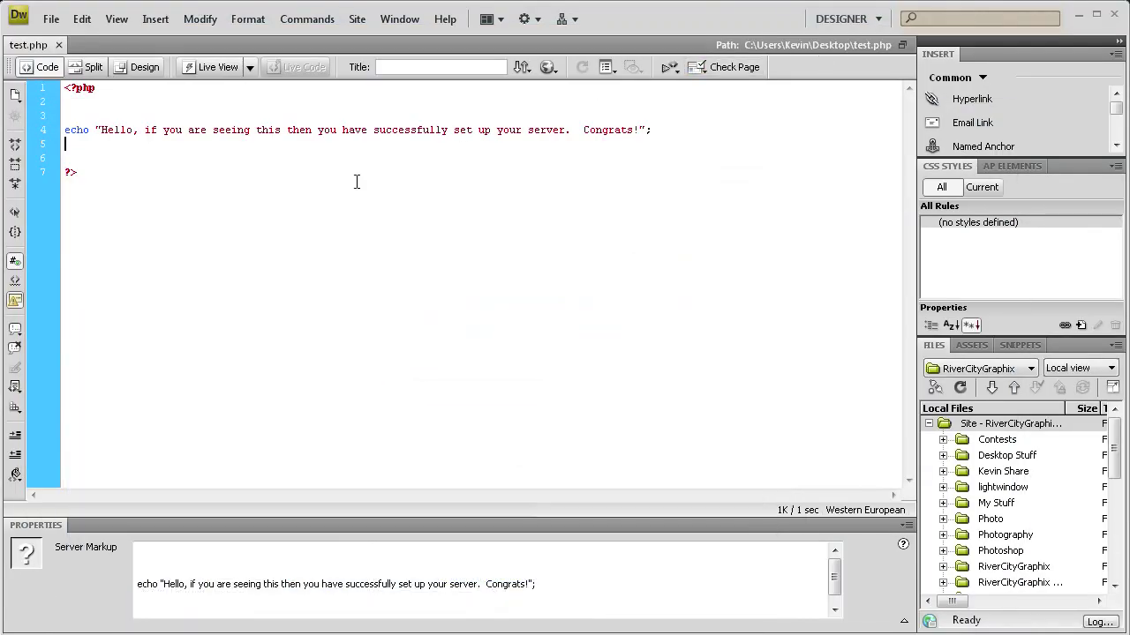
click(132, 176)
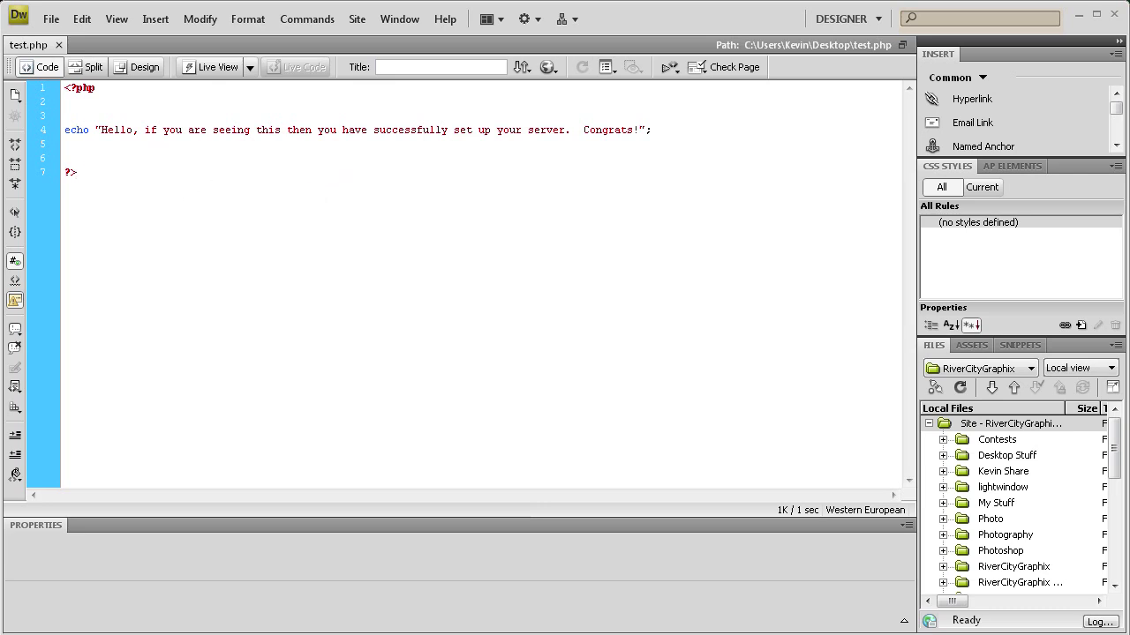
key(alt+Tab)
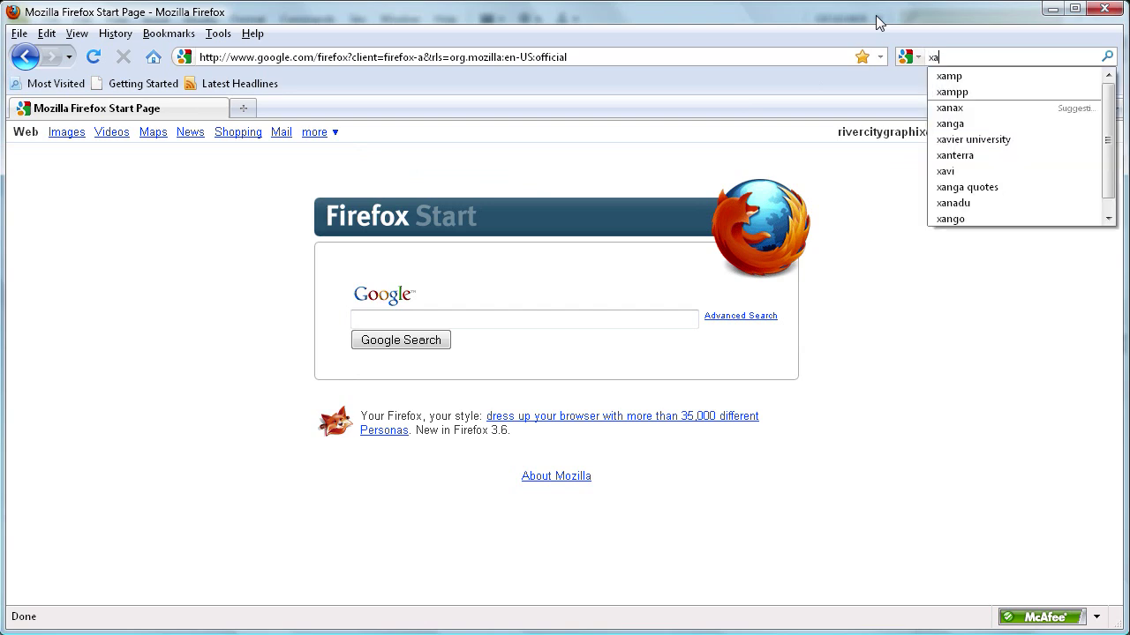
- Search the web for xampp and open the apache friends result
text(mpp)
key(Return)
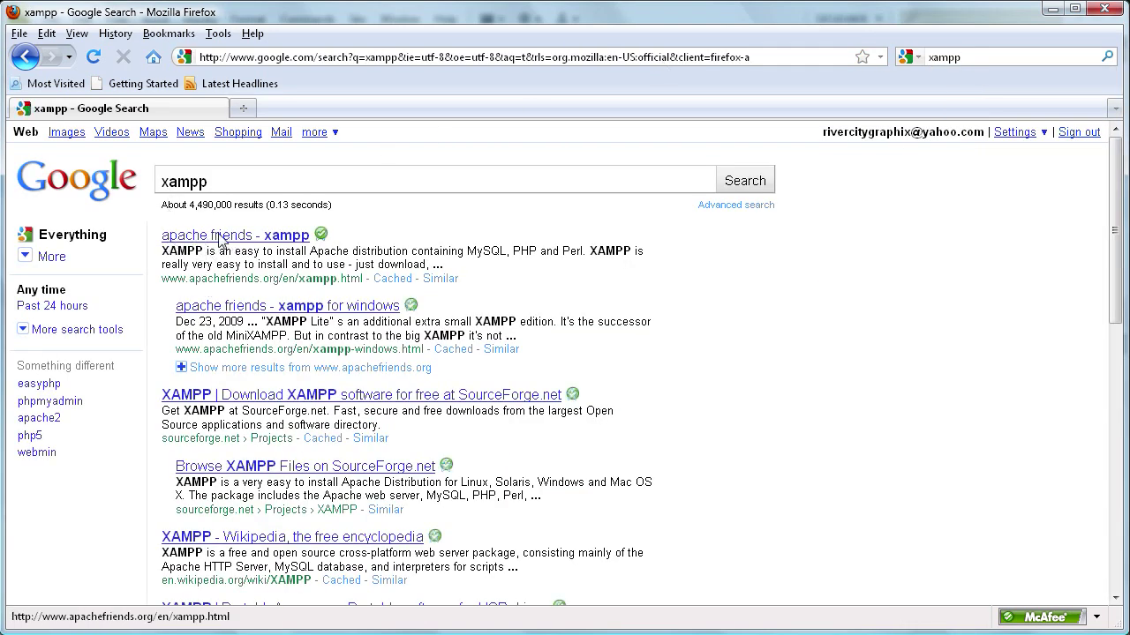
click(228, 237)
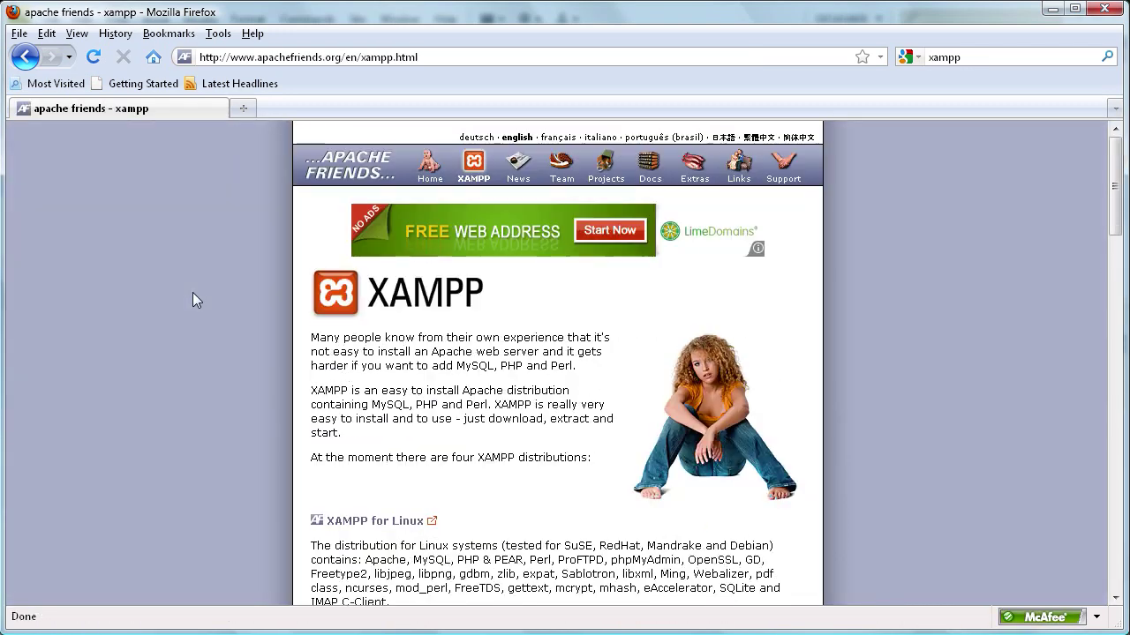
- Go to the XAMPP for Windows page and follow the XAMPP 1.7.3 EXE download link
scroll(877, 282, down, 6)
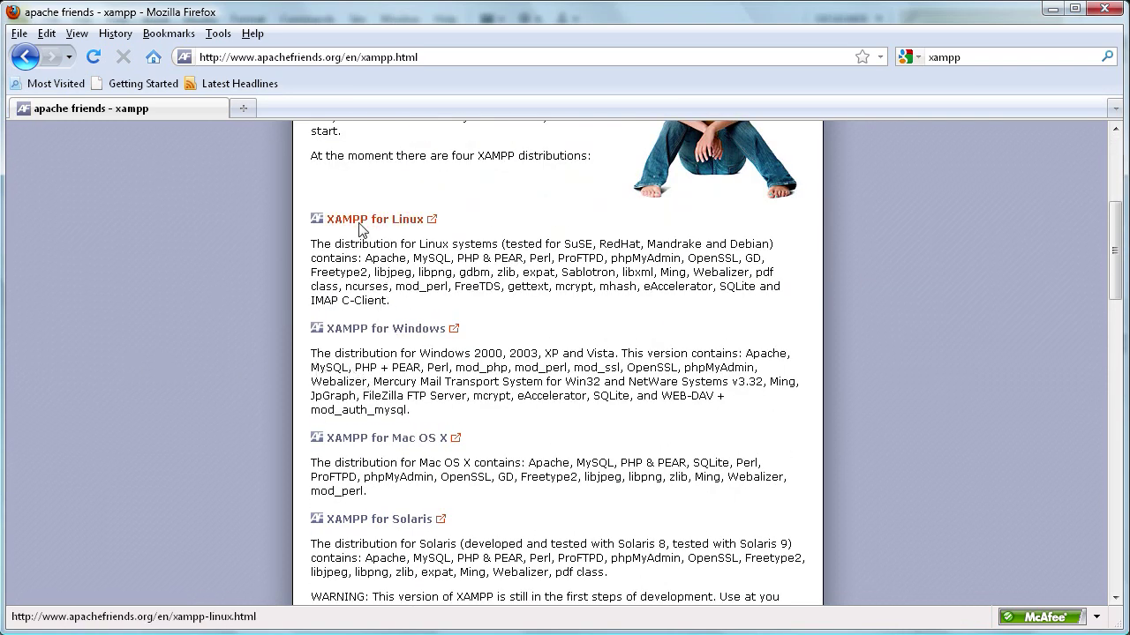
scroll(349, 318, down, 2)
scroll(349, 313, up, 2)
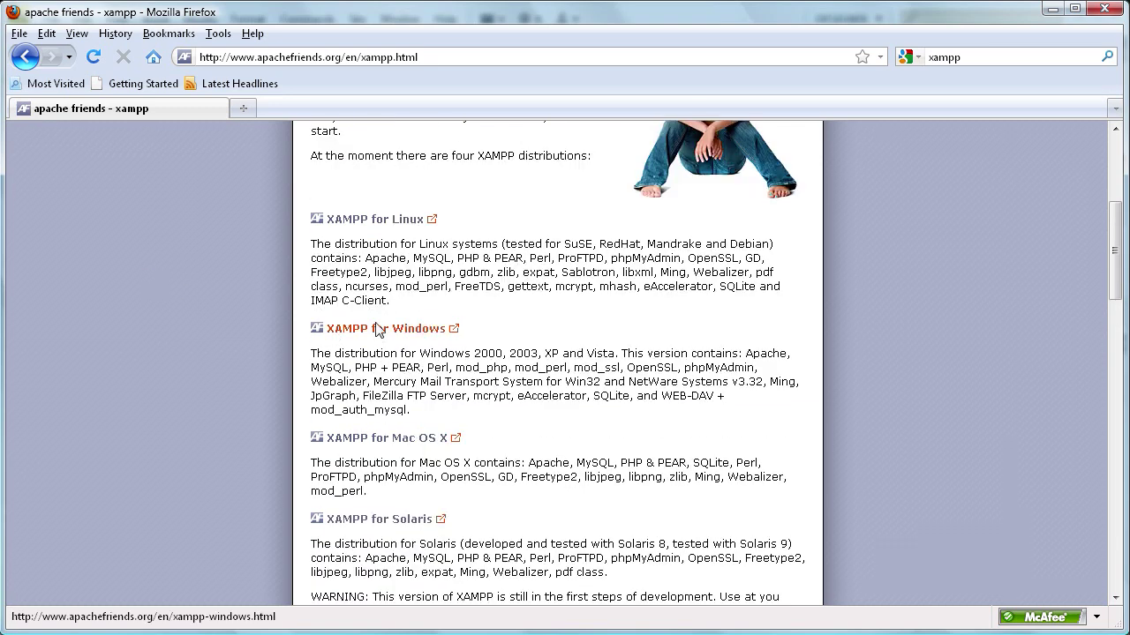
click(378, 329)
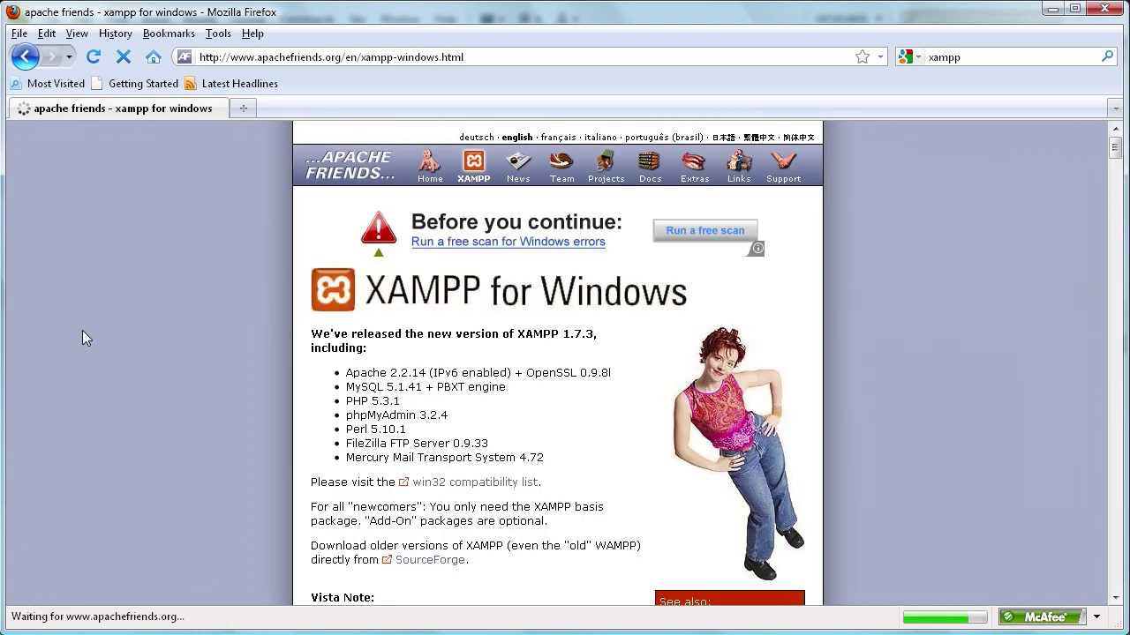
scroll(83, 334, down, 4)
scroll(82, 335, up, 4)
scroll(194, 321, down, 6)
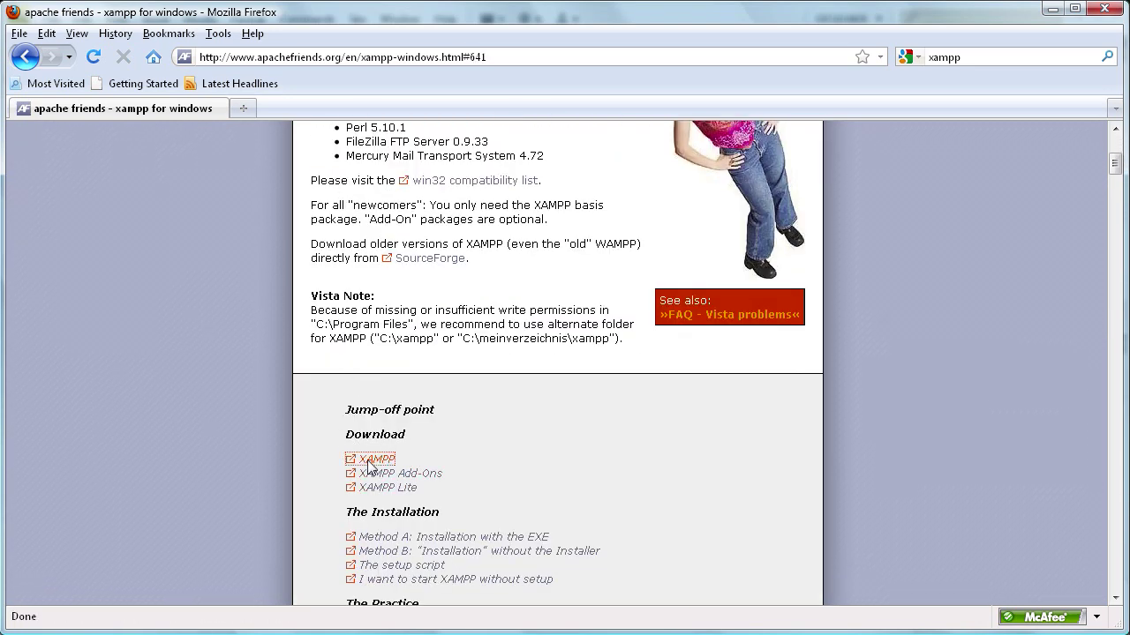
click(371, 462)
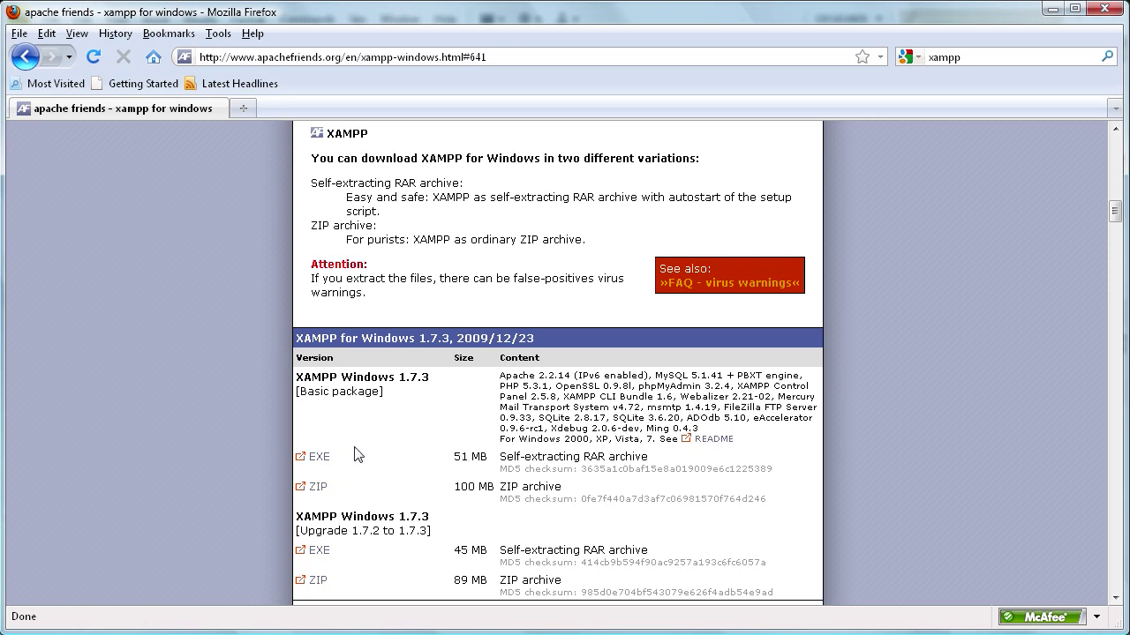
click(314, 458)
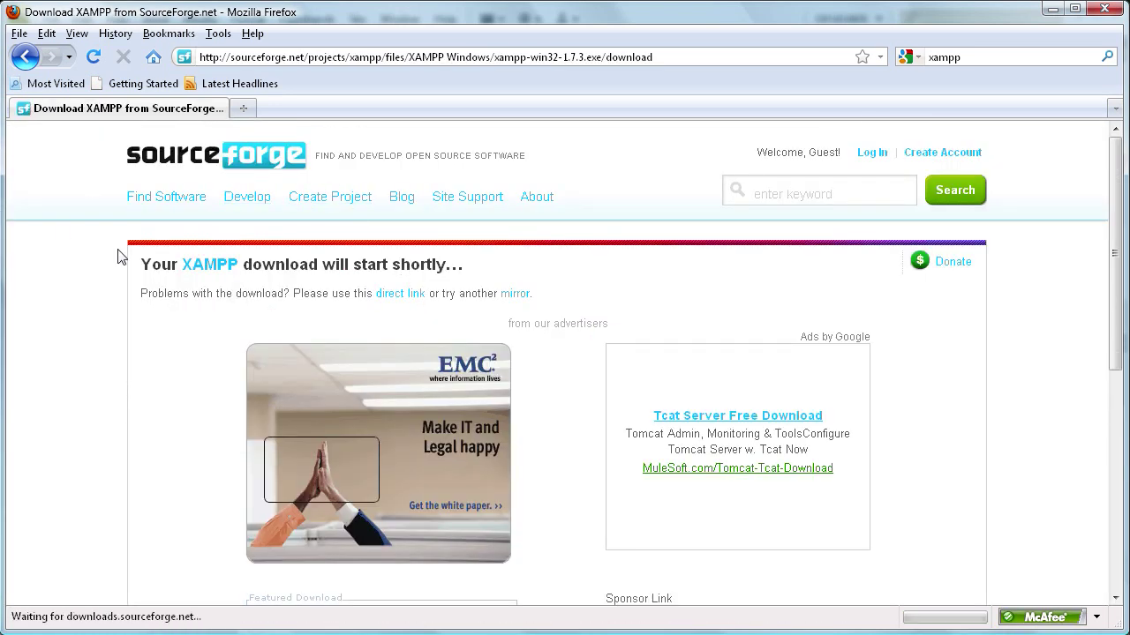
- Save the xampp-win32-1.7.3 installer EXE to the desktop
scroll(124, 237, down, 2)
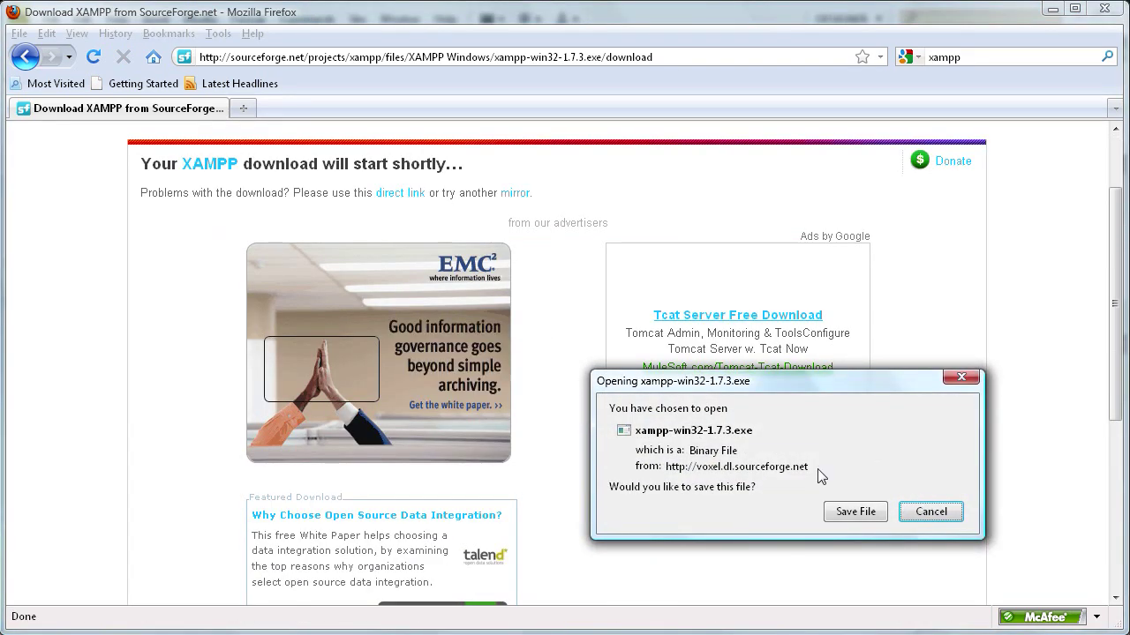
drag(717, 391, 416, 233)
click(562, 357)
key(Return)
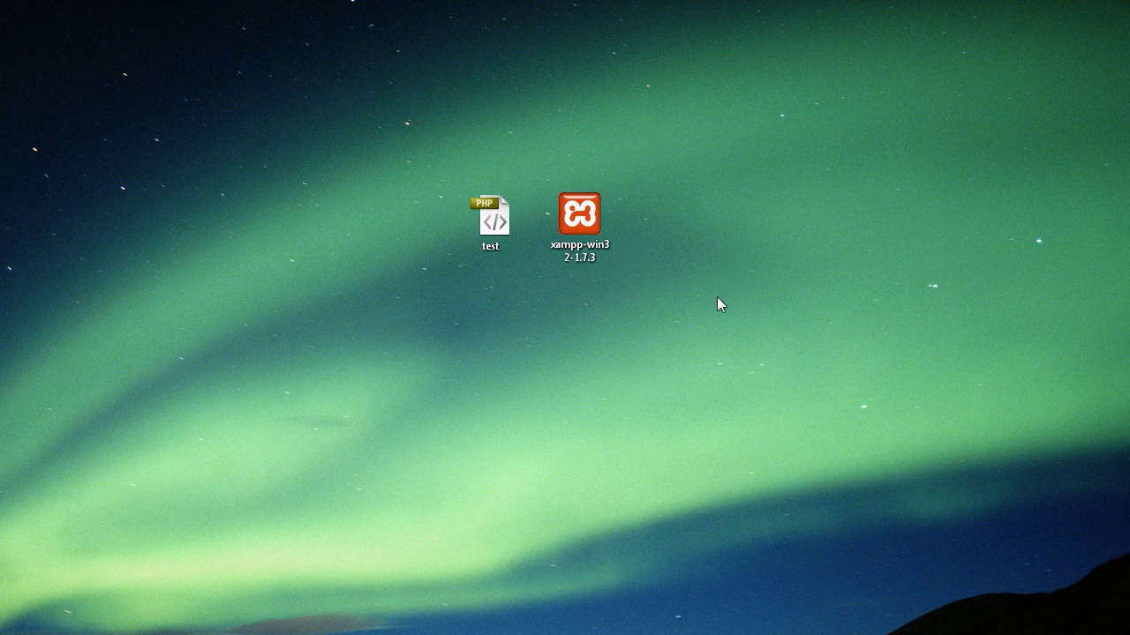
- Launch xampp-win32-1.7.3 from the desktop and allow it past the security warning
click(592, 219)
click(579, 262)
double_click(579, 262)
drag(372, 332, 428, 231)
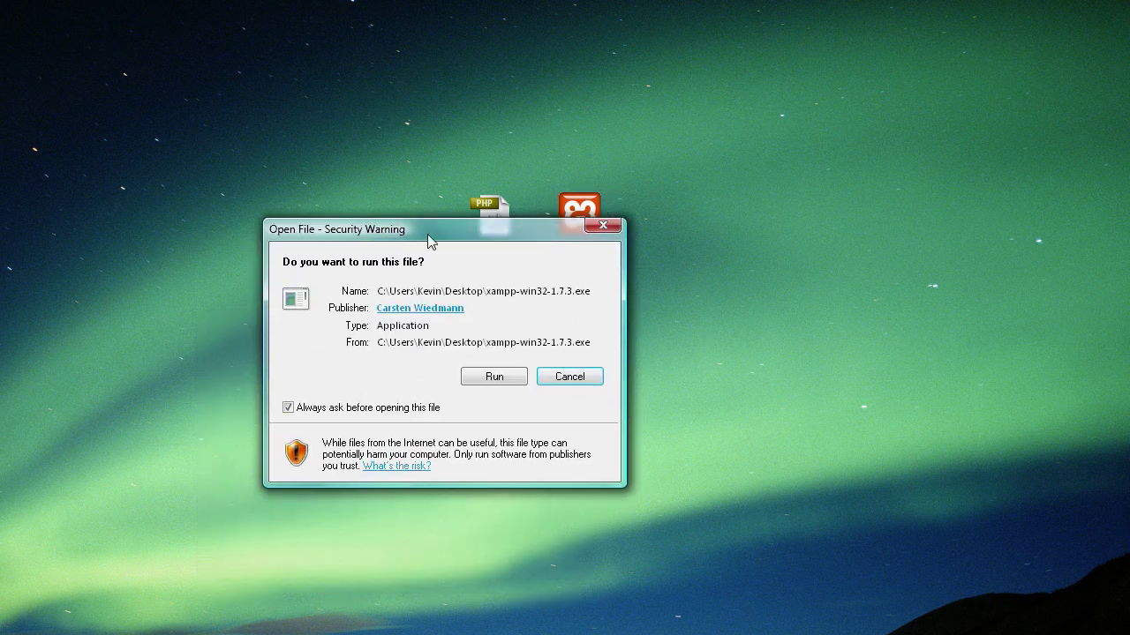
click(493, 377)
- Keep C:\ as the destination folder and start installing XAMPP
drag(442, 287, 515, 180)
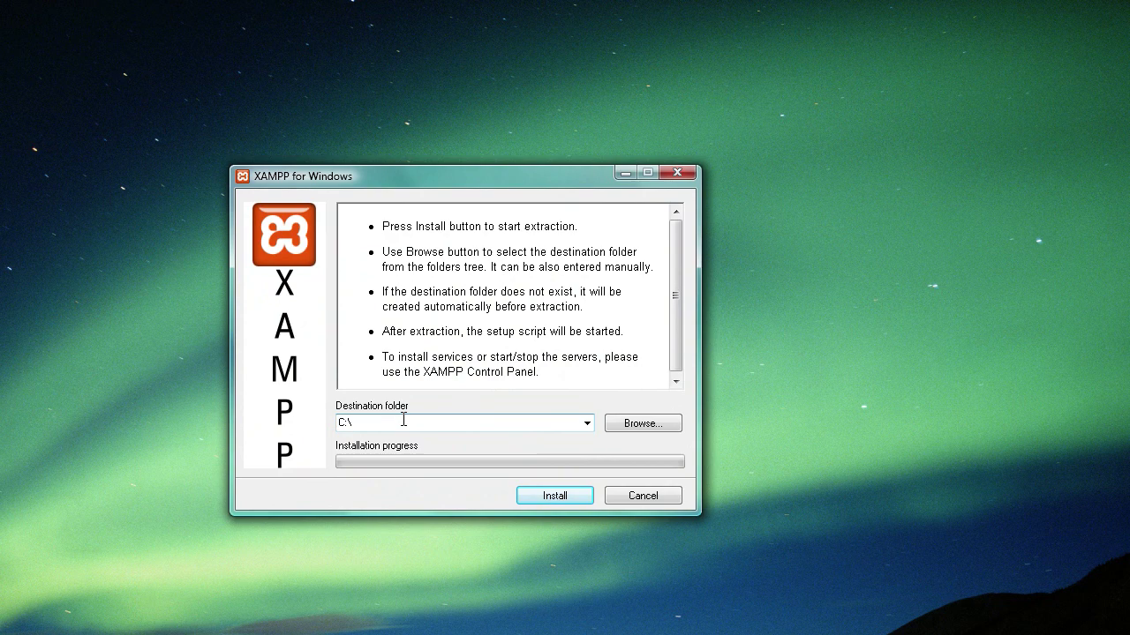
click(340, 423)
click(550, 495)
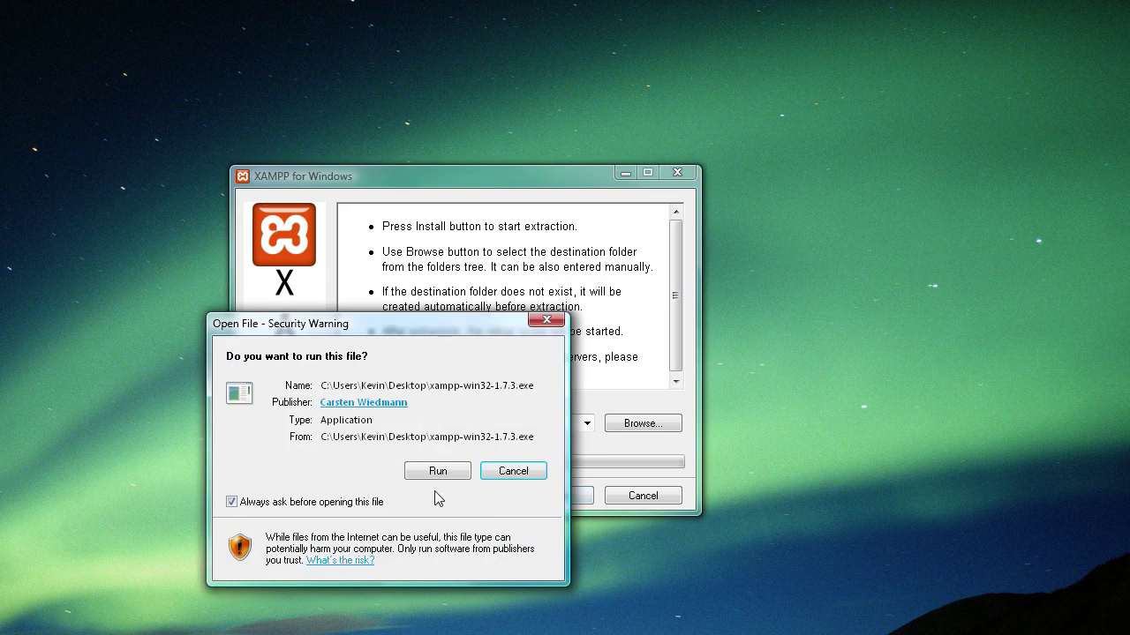
click(441, 468)
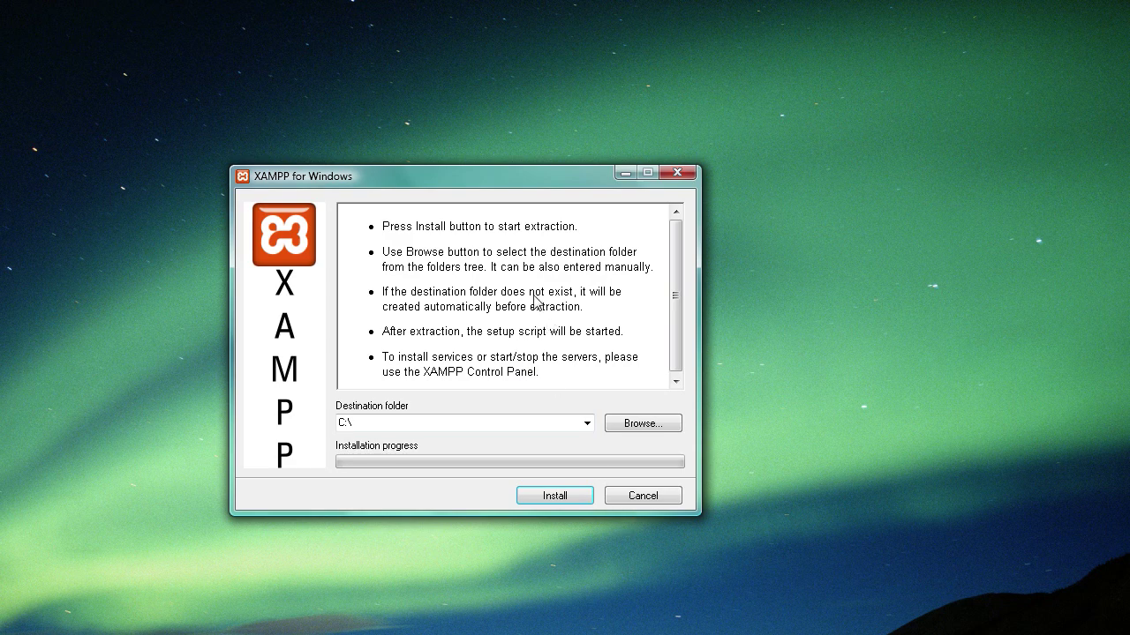
- Move the extraction progress window aside while XAMPP finishes extracting
drag(361, 292, 449, 152)
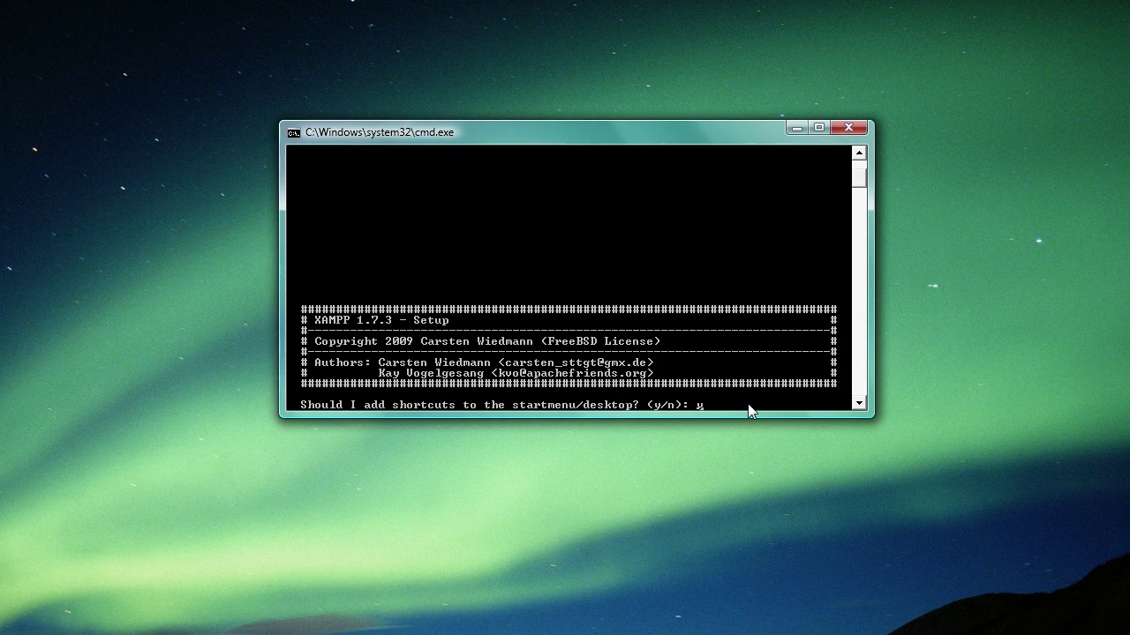
- Answer the setup prompts (y for shortcuts, n for portable), then close the console
key(Return)
text(y)
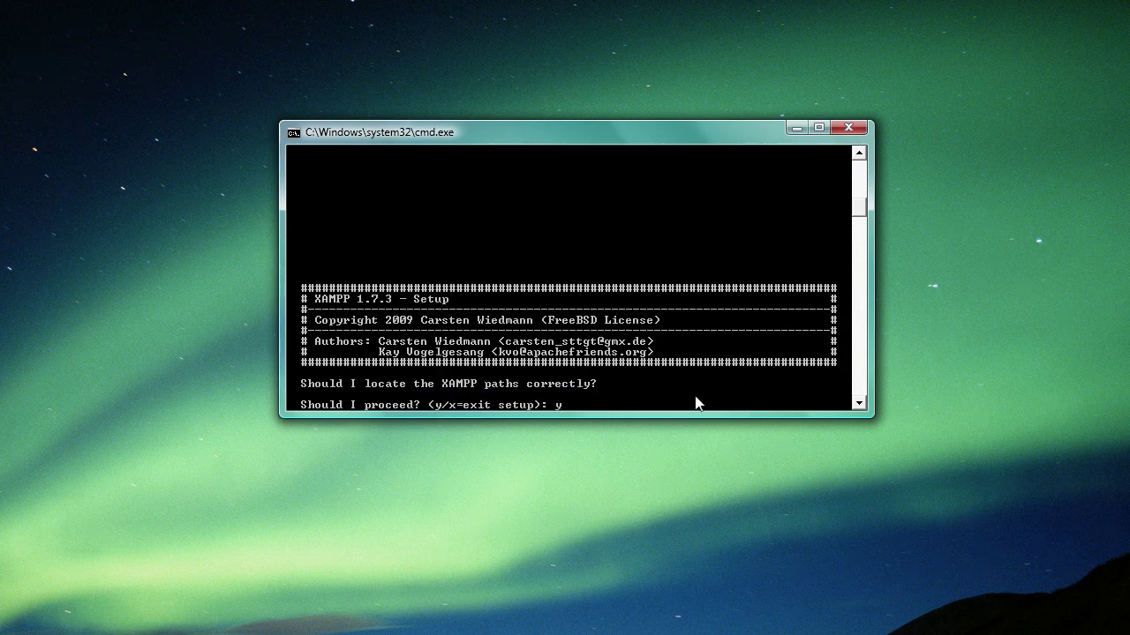
key(Return)
text(n)
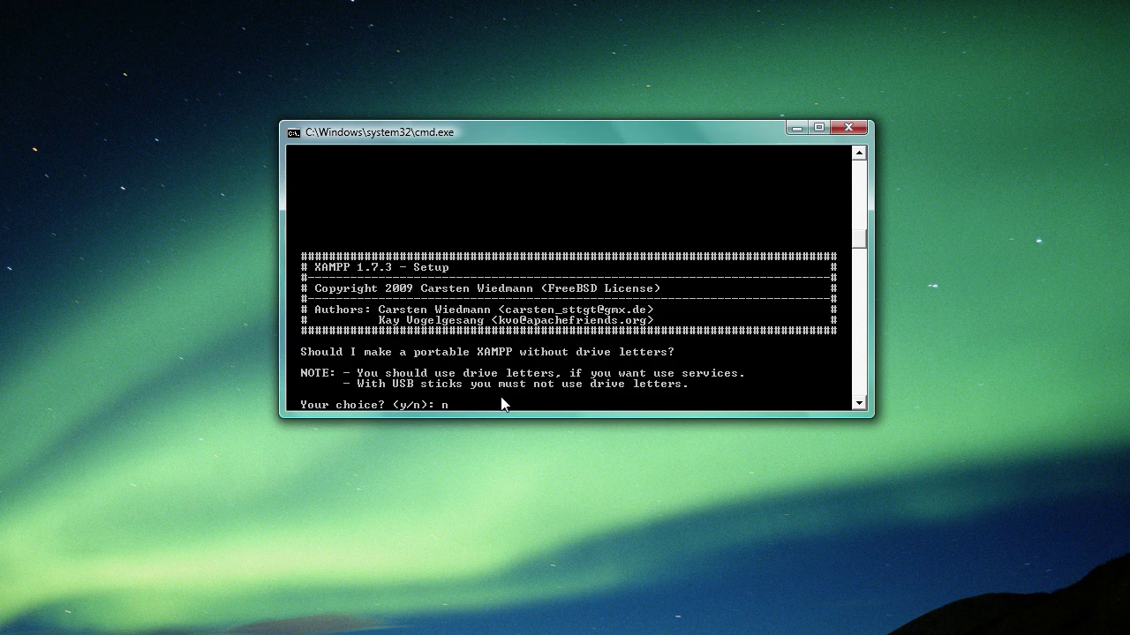
key(Return)
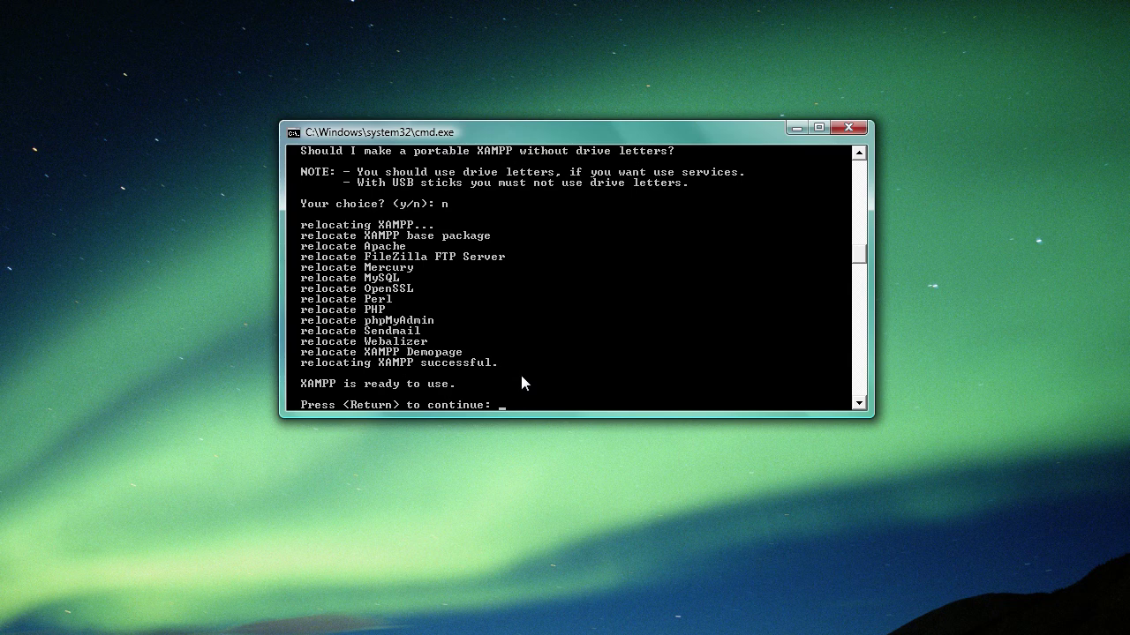
key(Return)
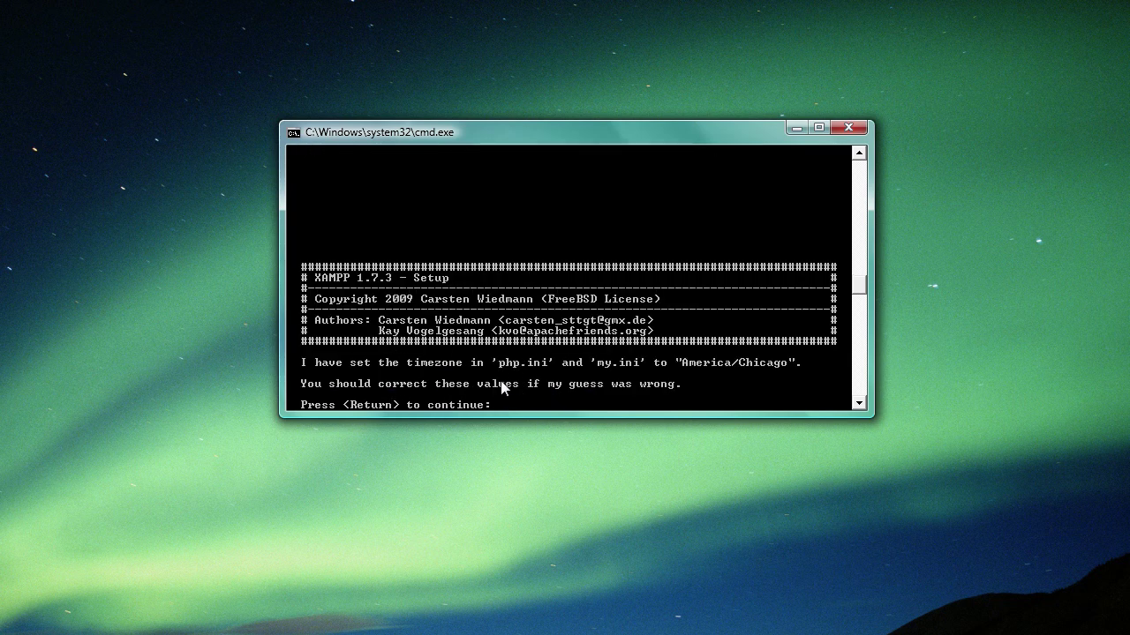
click(850, 126)
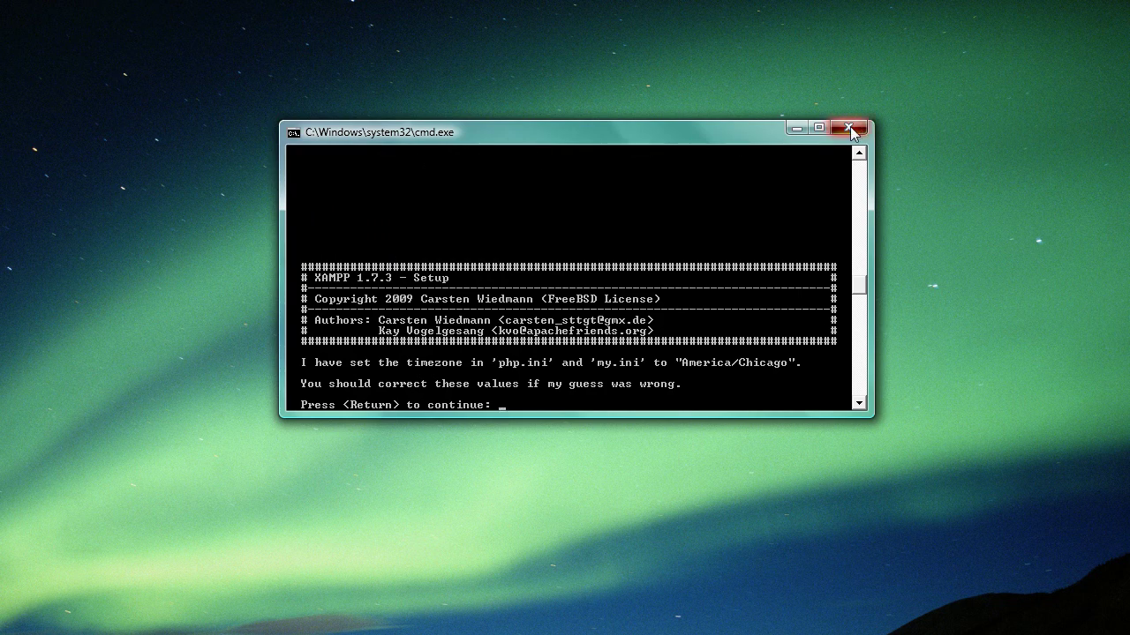
- Place a XAMPP Control Panel shortcut on the desktop beside the installer icon
drag(353, 318, 668, 354)
drag(612, 311, 661, 226)
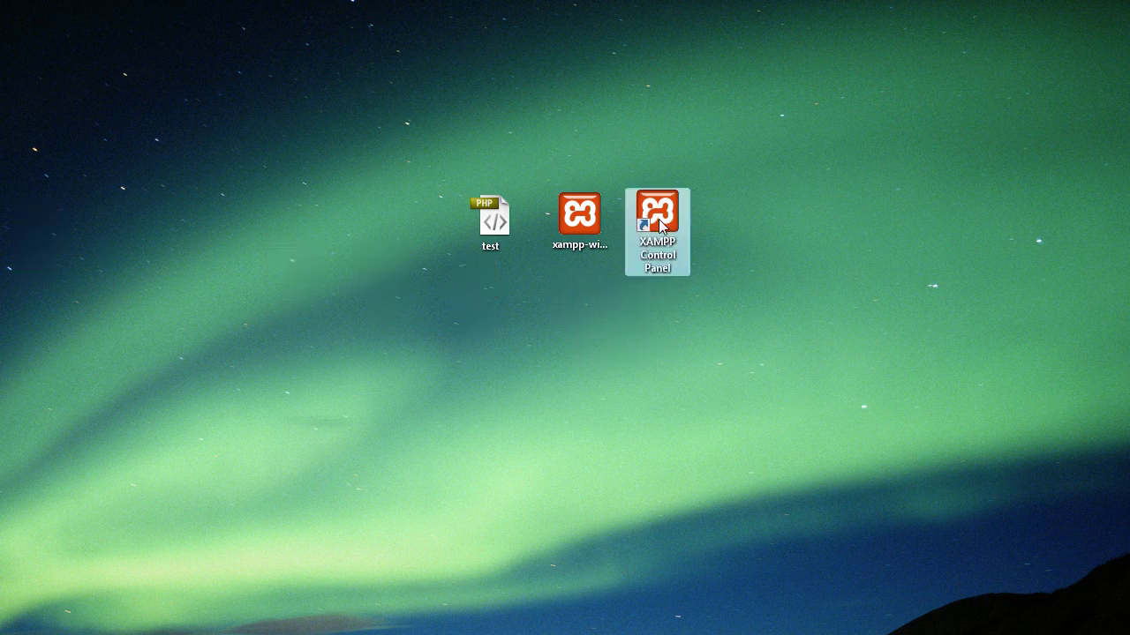
click(680, 275)
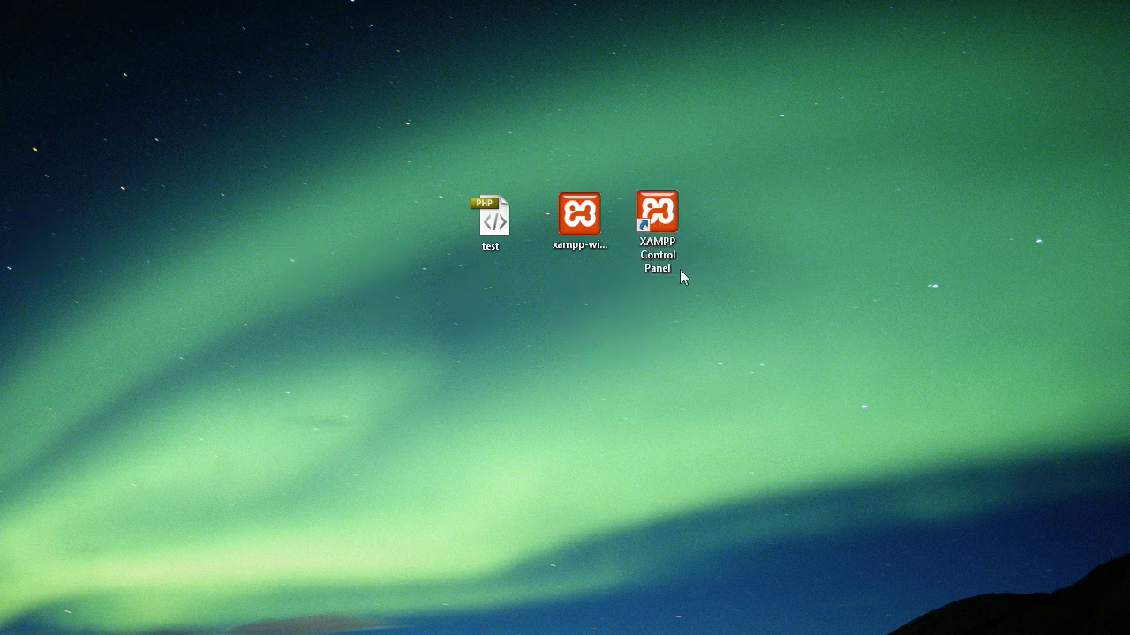
- Delete the xampp-win32-1.7.3 installer and launch the XAMPP Control Panel
click(593, 238)
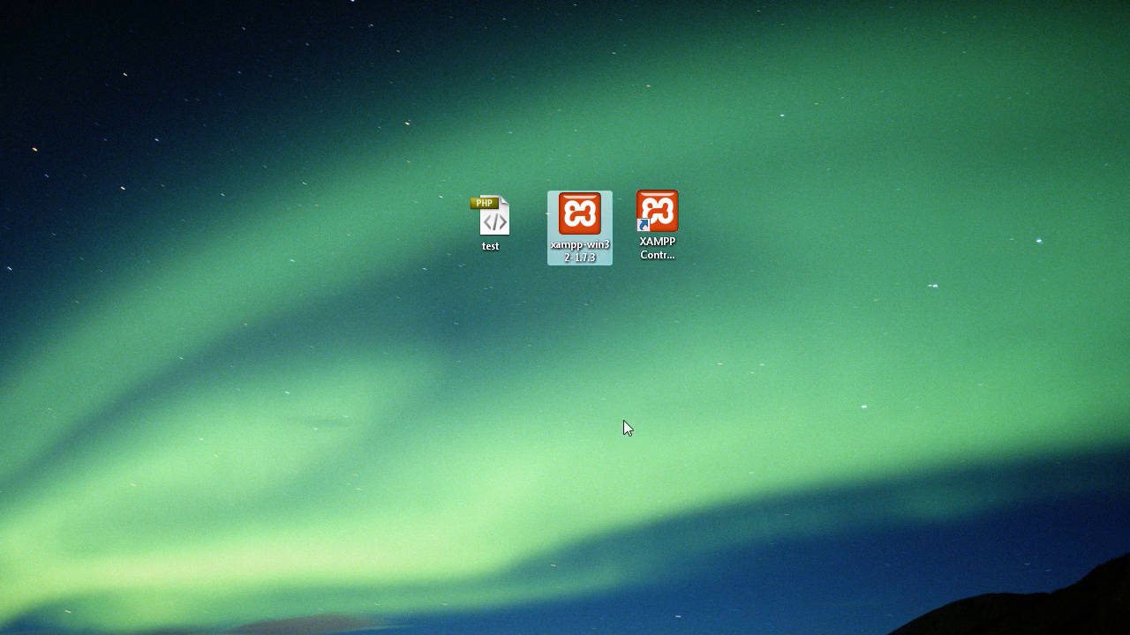
key(Delete)
click(453, 527)
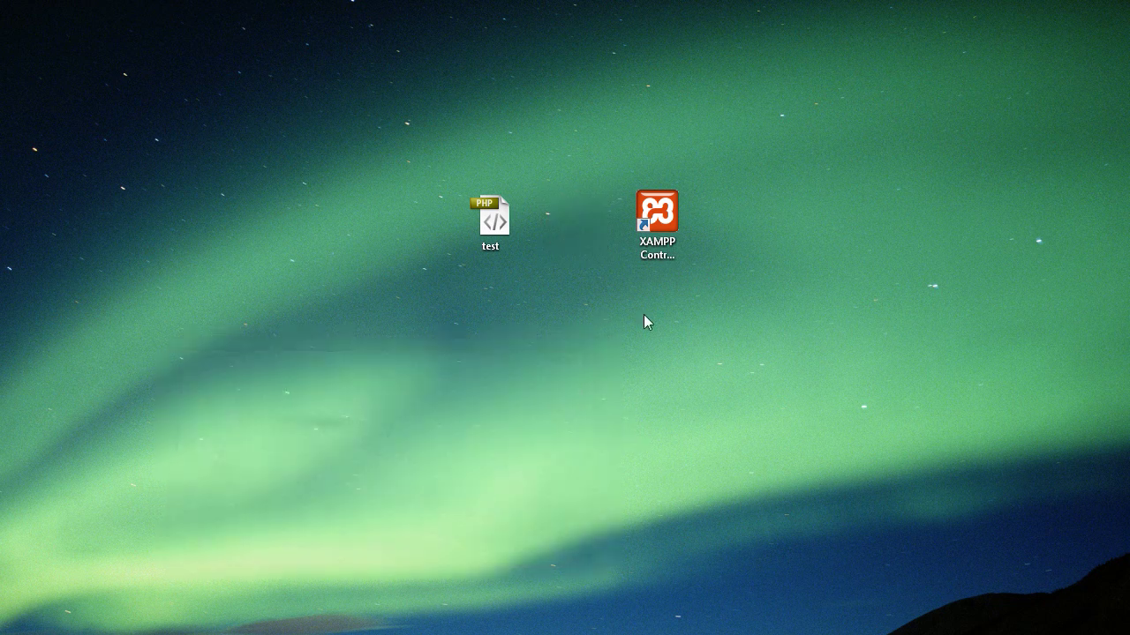
click(657, 256)
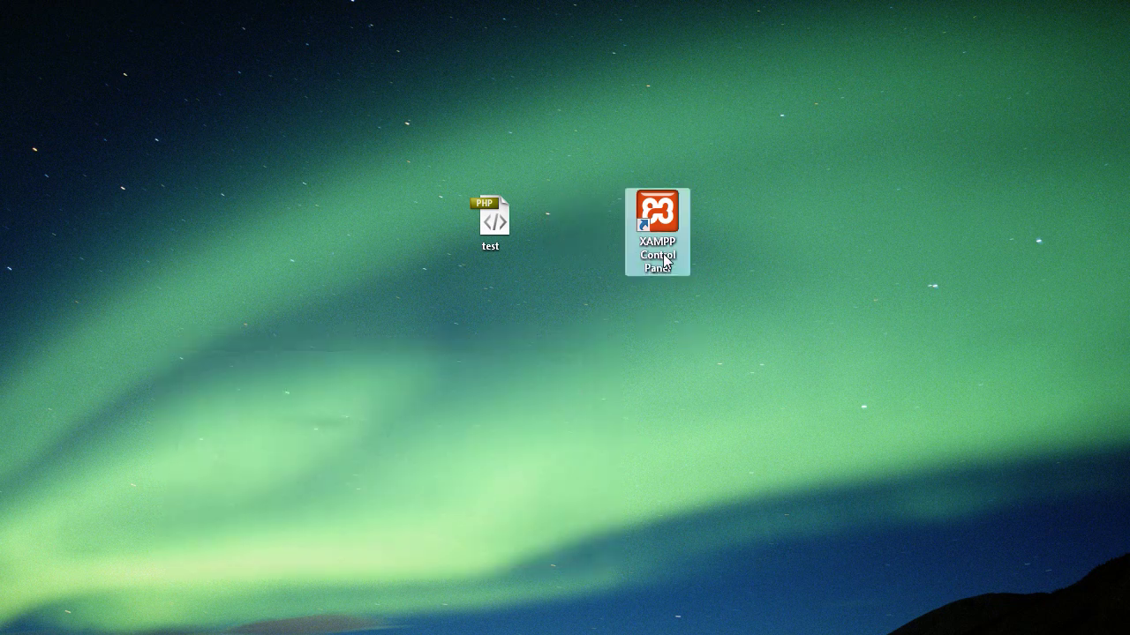
double_click(663, 261)
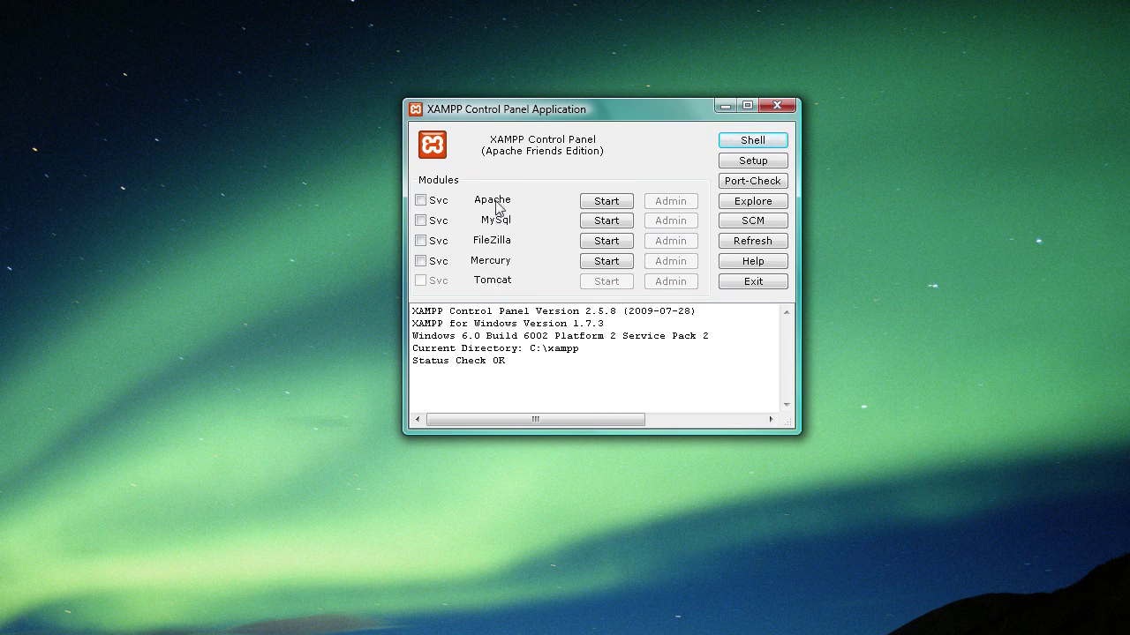
- Start the Apache server and move the opened Explorer window to the left
click(595, 206)
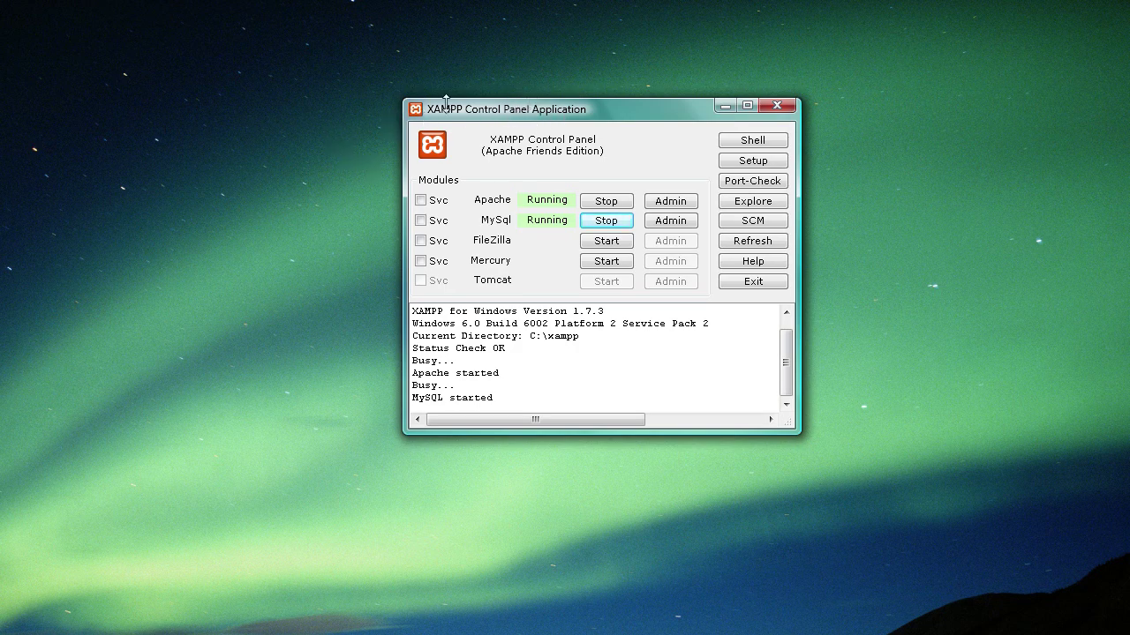
drag(534, 108, 535, 110)
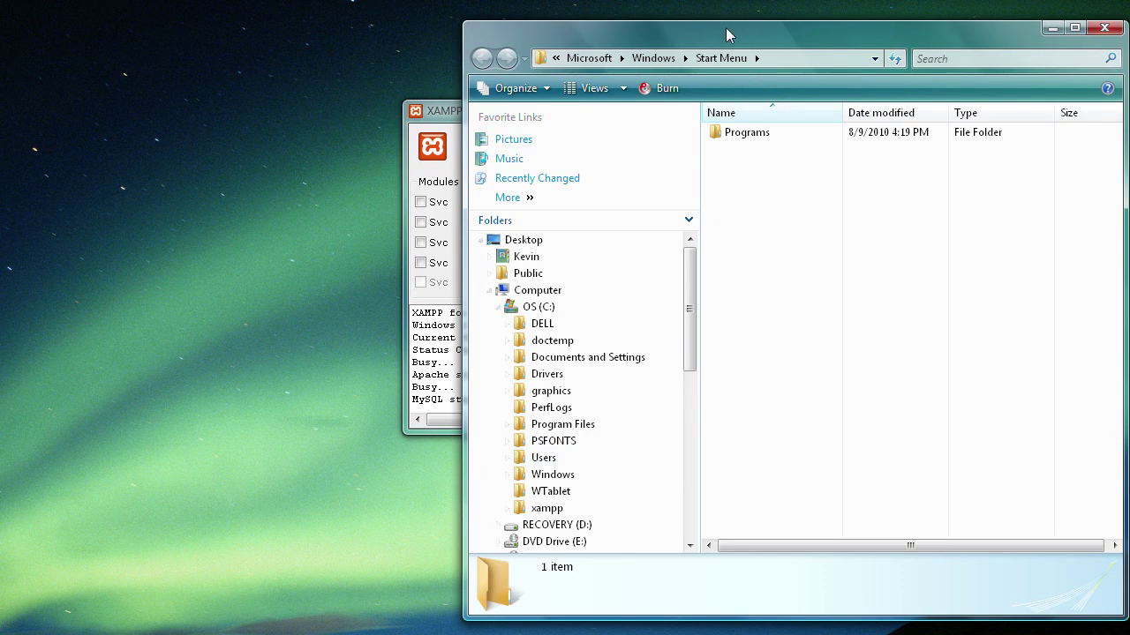
drag(726, 36, 509, 18)
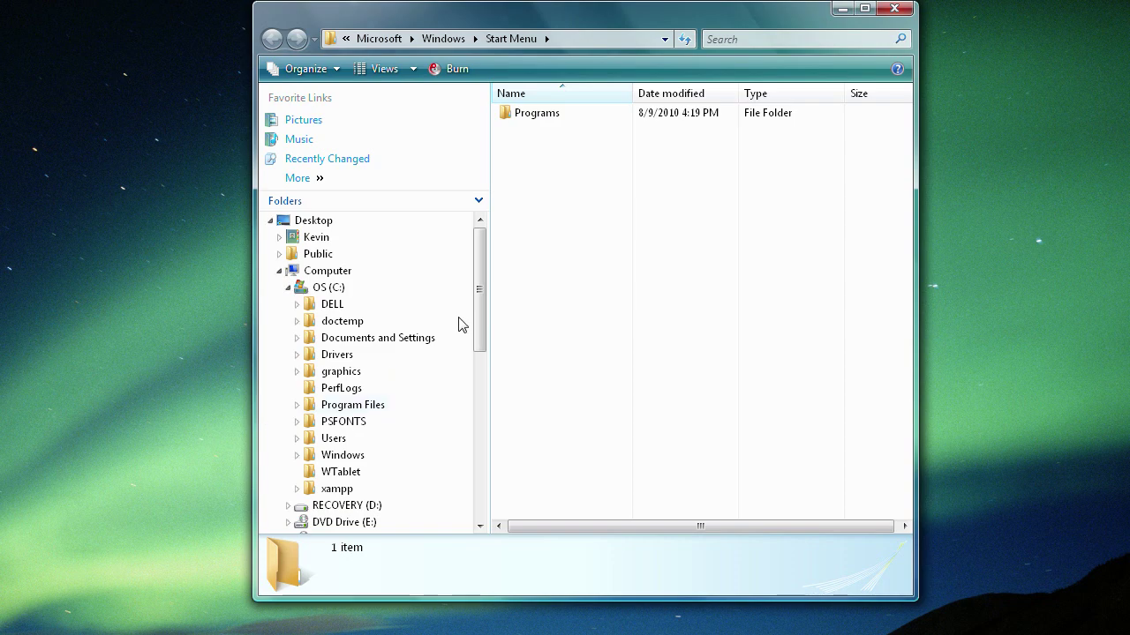
- Open C:\xampp and bring up the context menu for the htdocs folder
drag(477, 312, 433, 202)
click(331, 490)
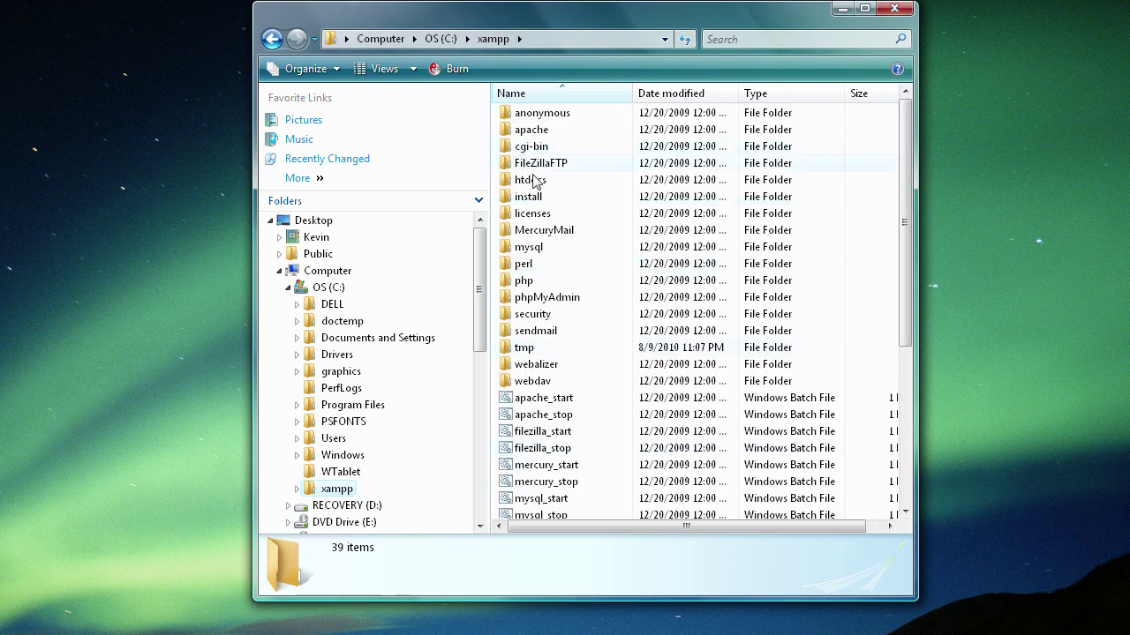
click(542, 184)
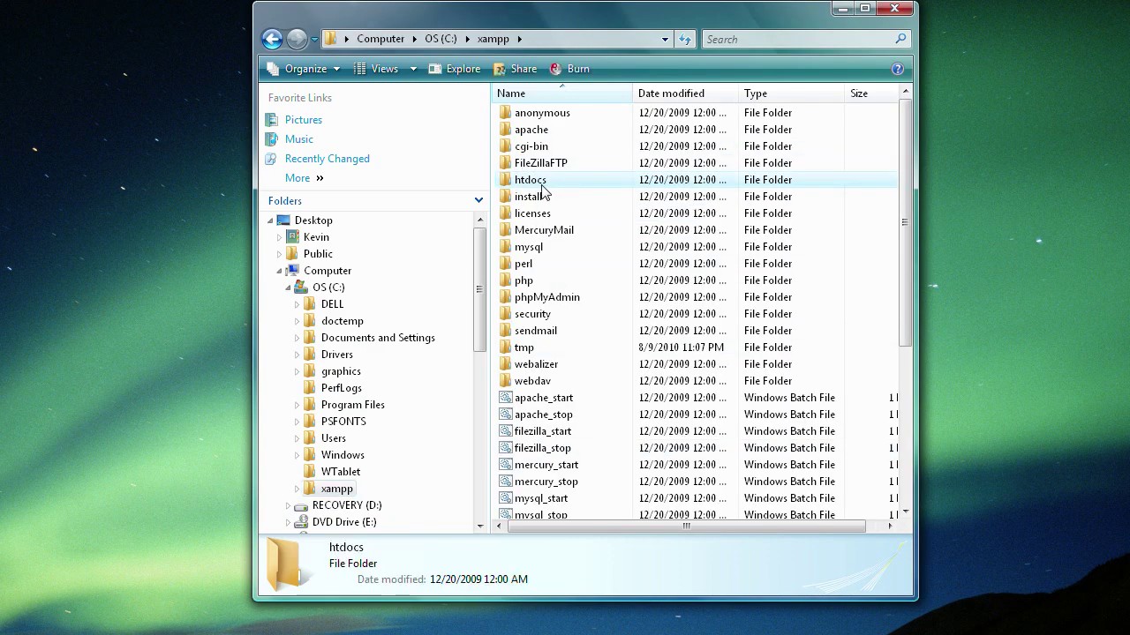
click(530, 180)
key(Escape)
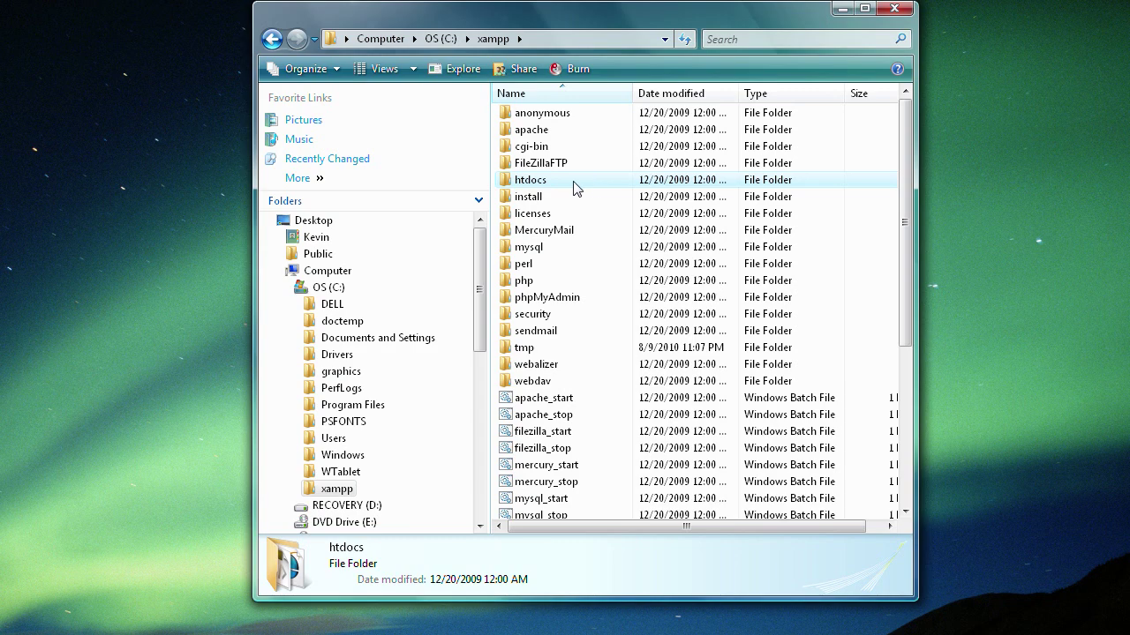
right_click(574, 183)
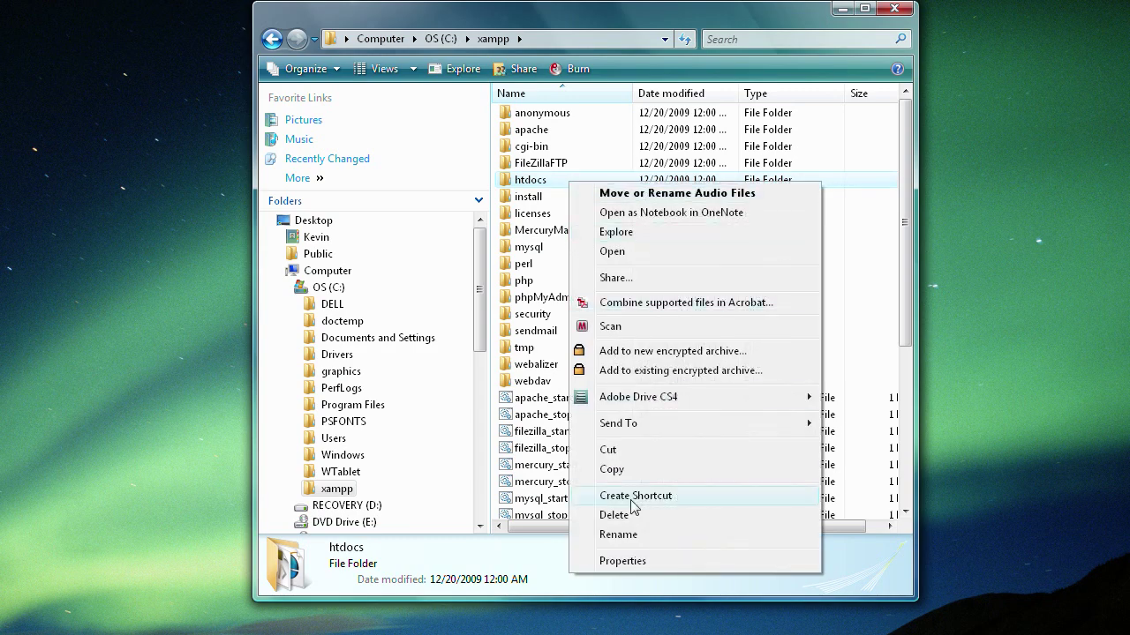
- Create a desktop shortcut to the htdocs folder and rename it 'XAMPP Server'
click(628, 496)
drag(540, 198, 974, 250)
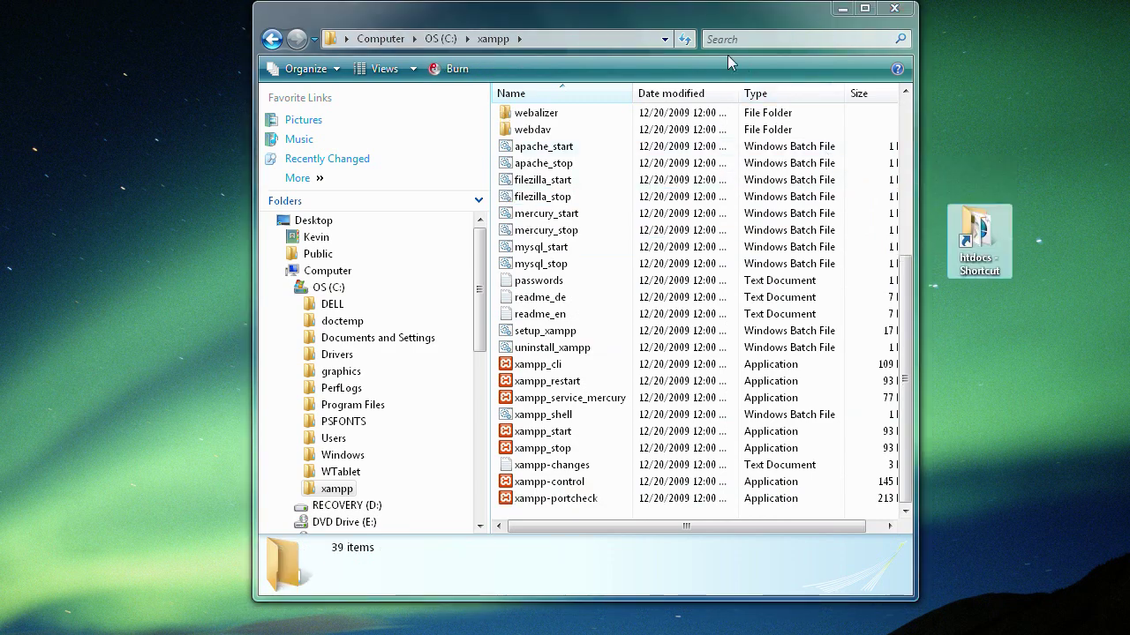
drag(610, 17, 456, 79)
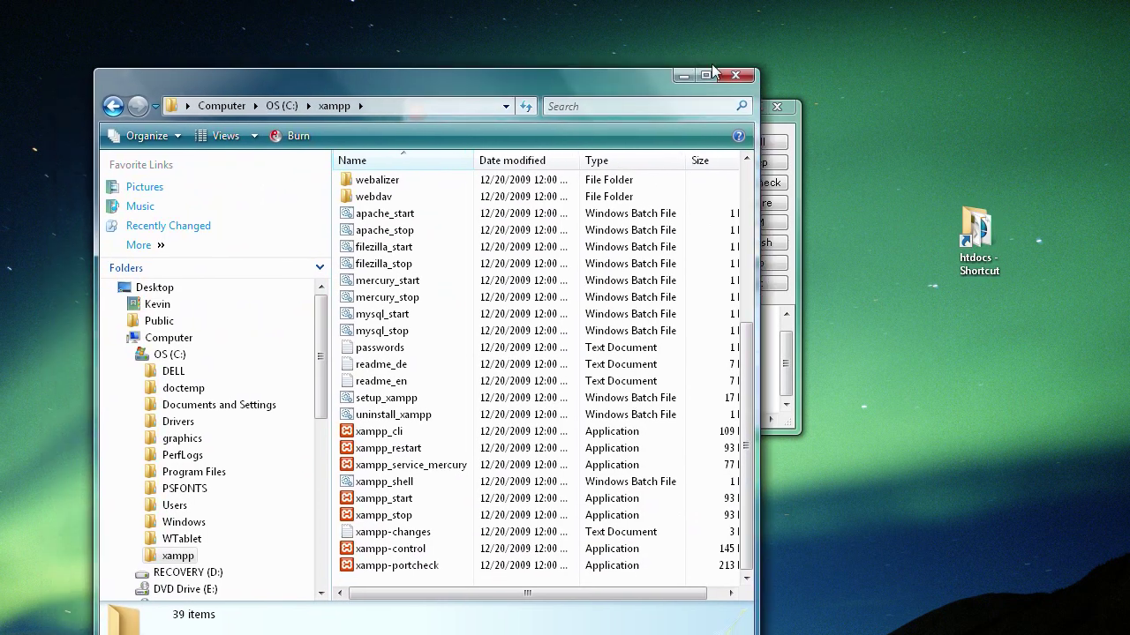
click(735, 77)
drag(571, 111, 244, 56)
drag(977, 231, 766, 240)
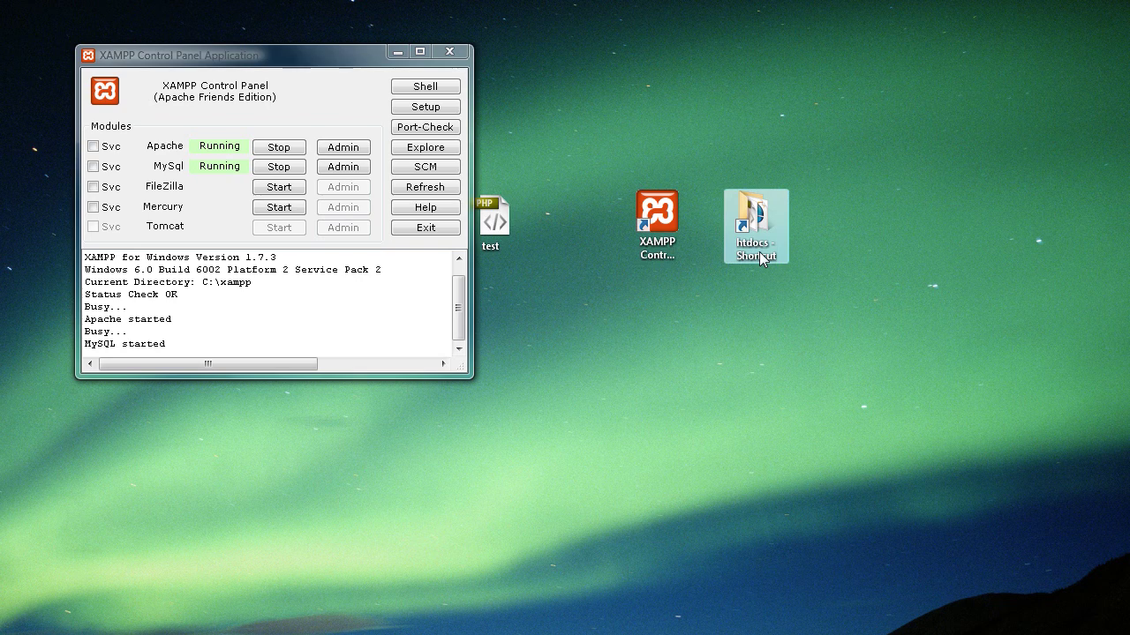
click(764, 258)
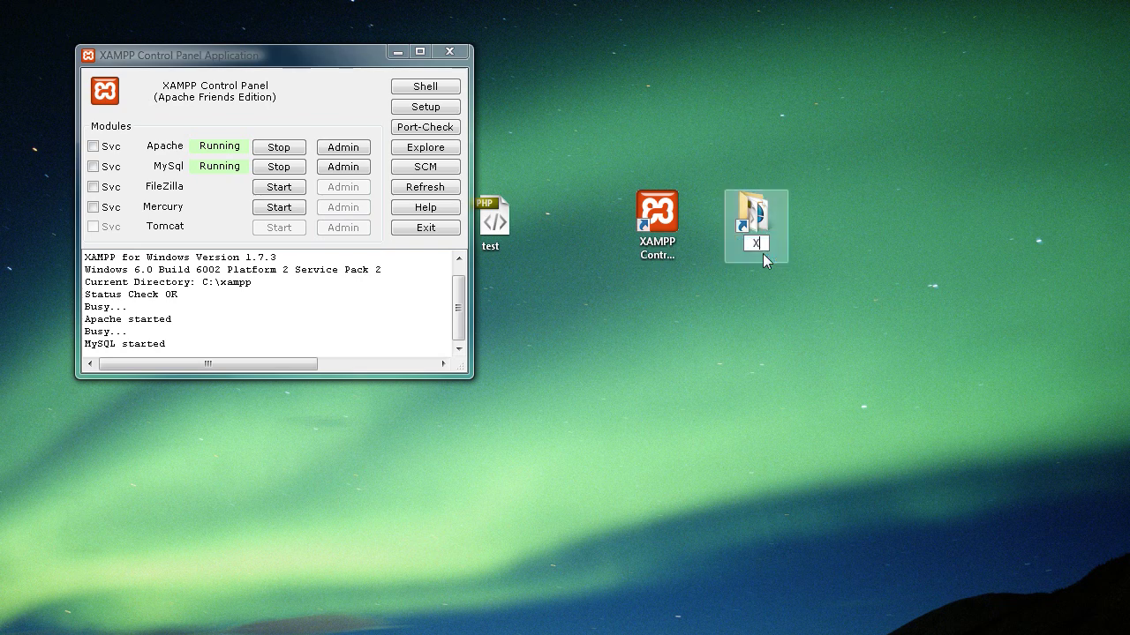
text(XAMPP Server)
key(Return)
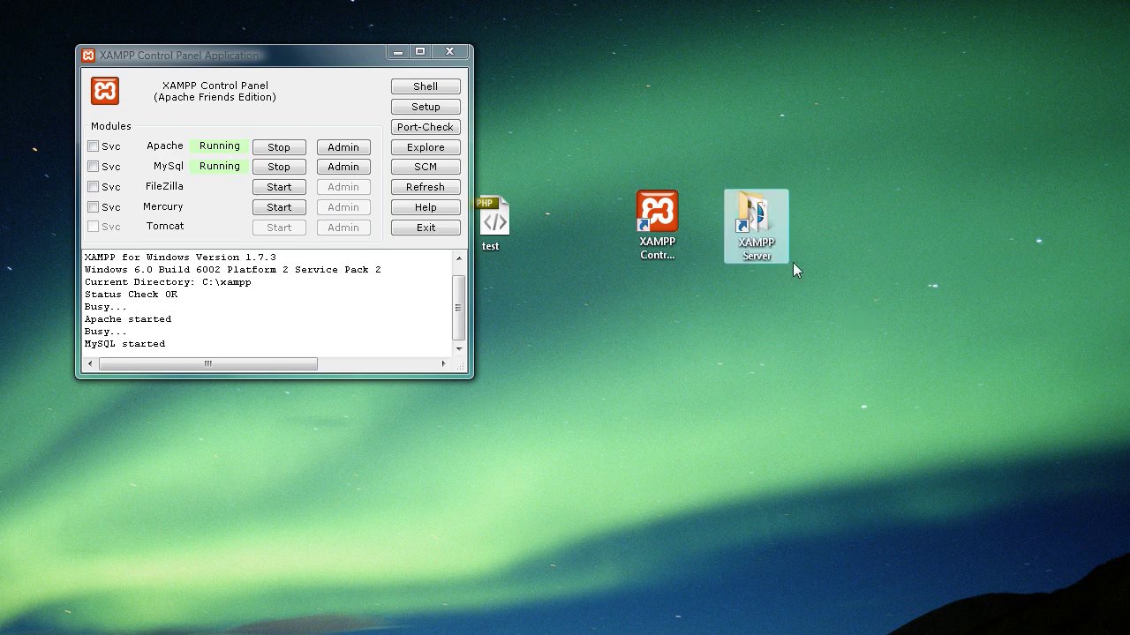
- Open the XAMPP Server shortcut to show the htdocs index files
double_click(757, 220)
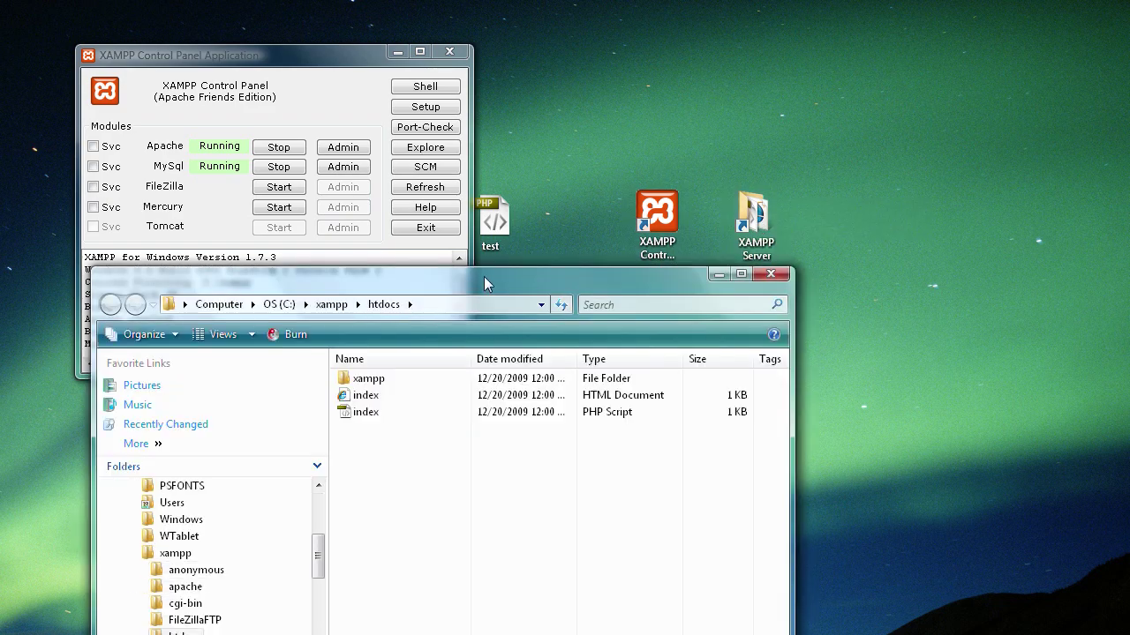
drag(490, 265, 580, 64)
click(462, 196)
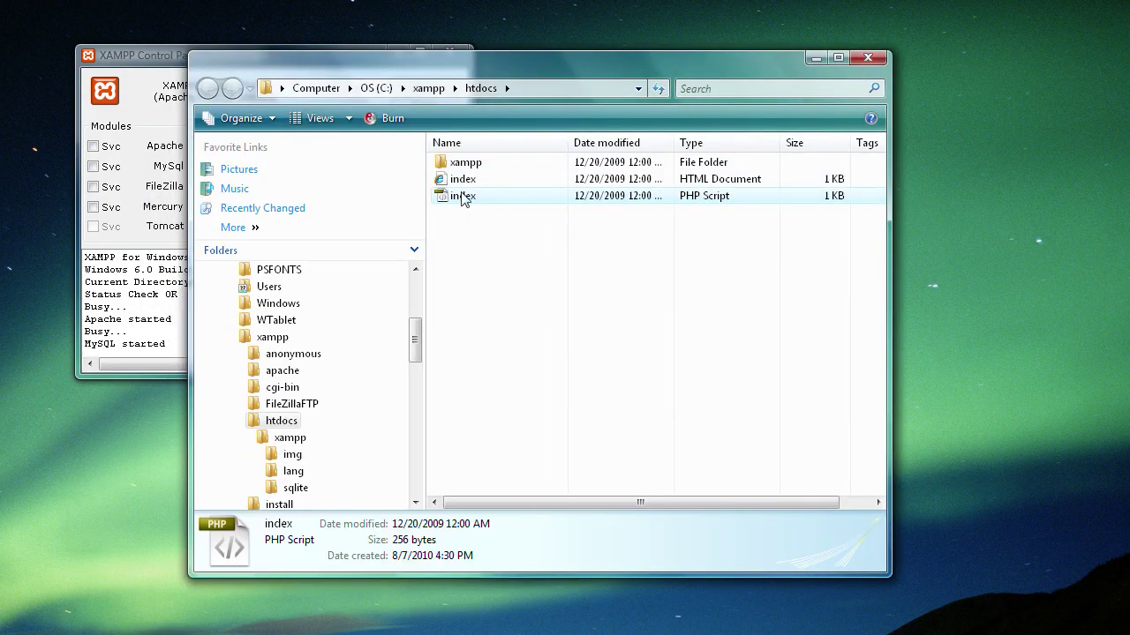
click(461, 180)
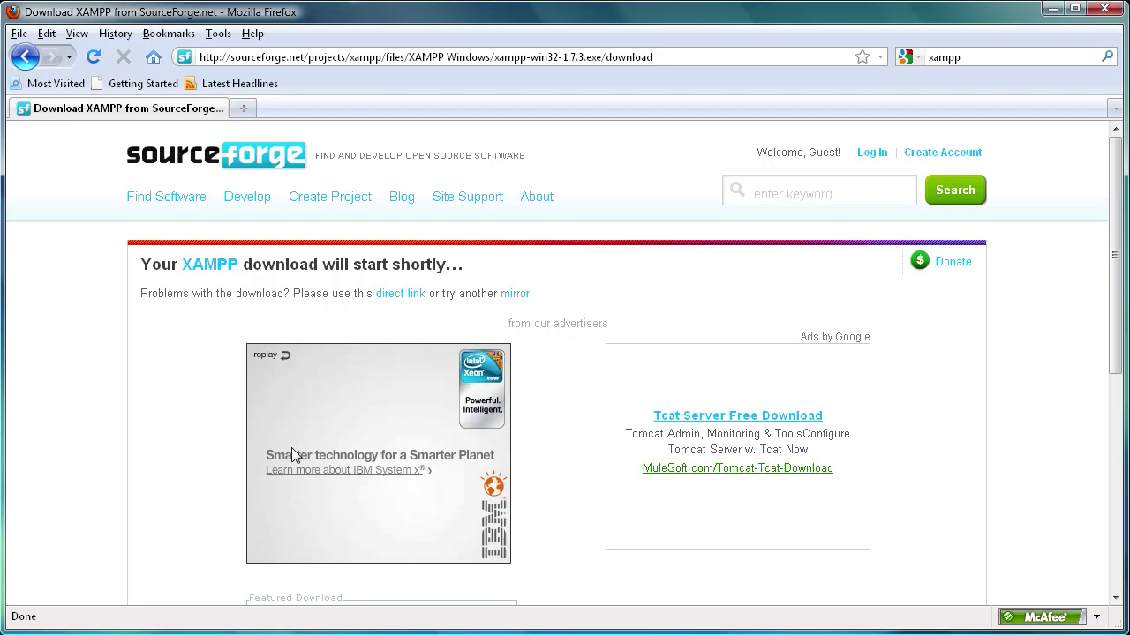
- Load localhost/ in Firefox, pick English on the XAMPP splash page, then minimize the browser
click(630, 59)
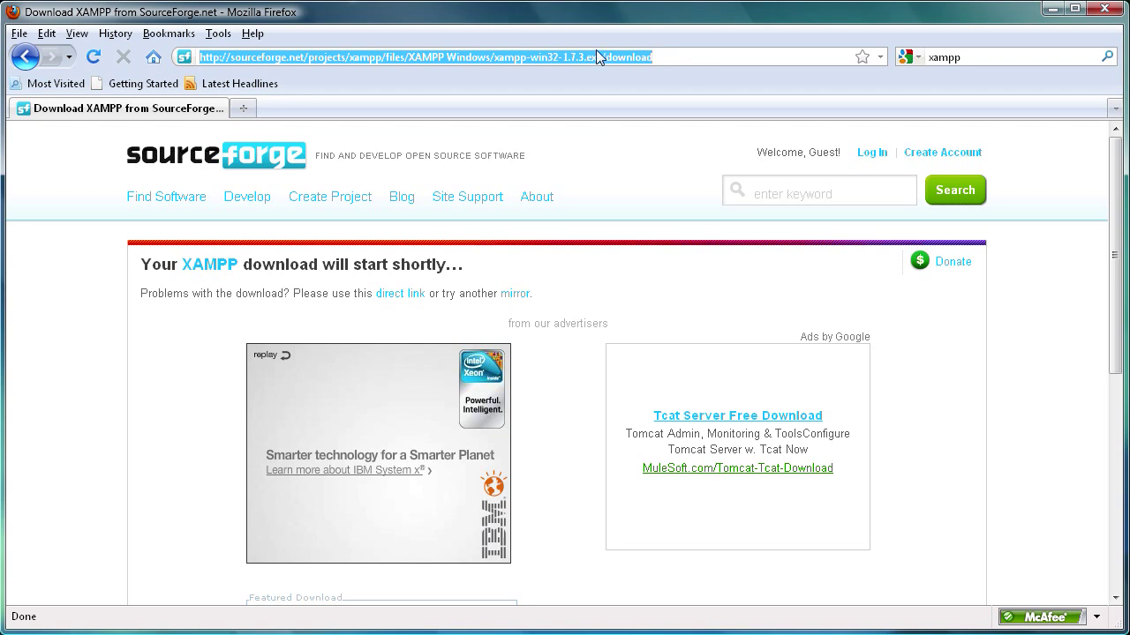
text(local)
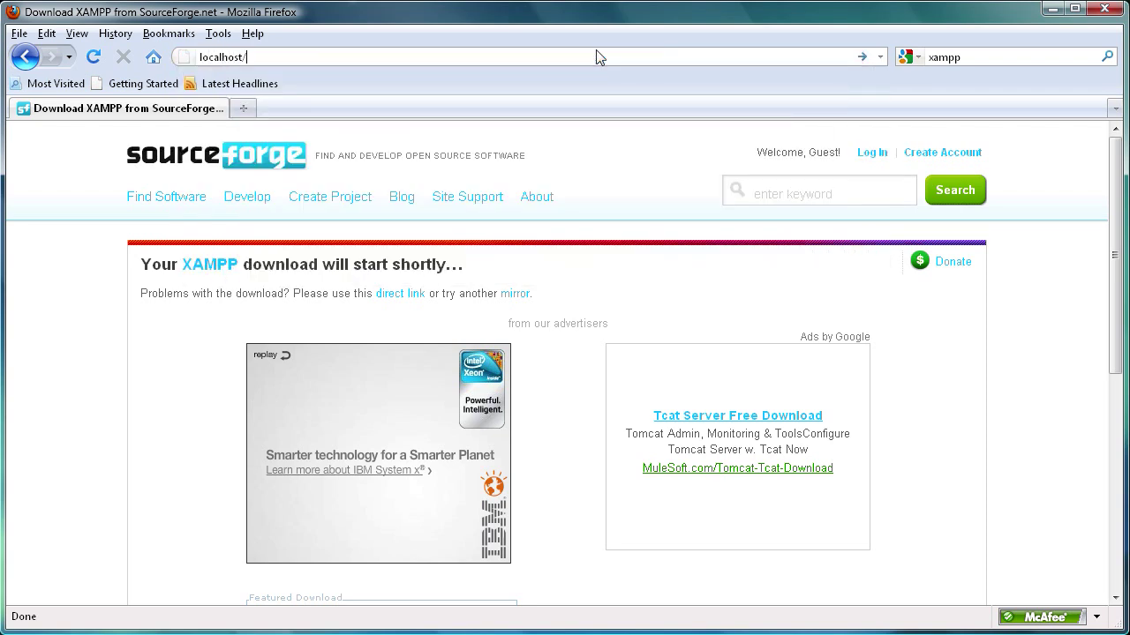
text(host/)
key(Return)
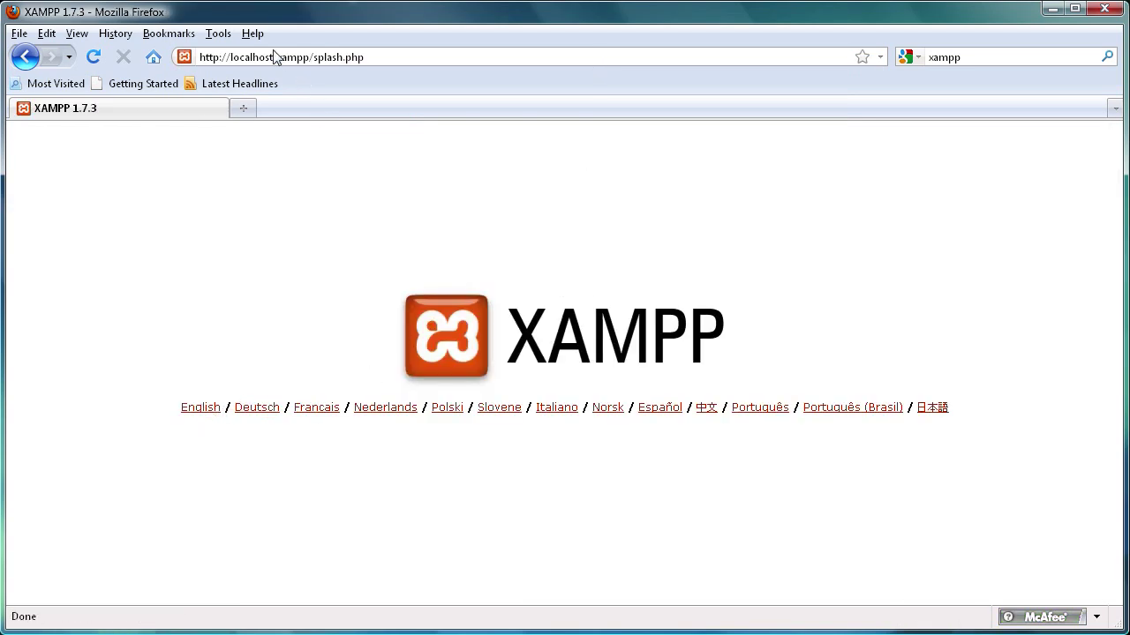
click(188, 411)
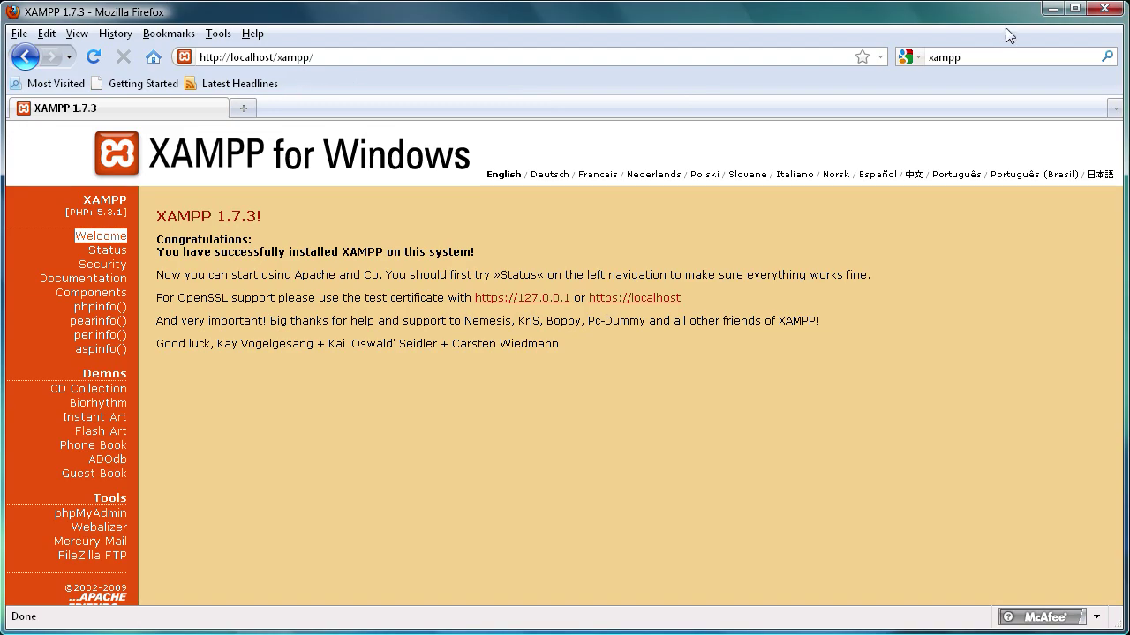
click(1051, 8)
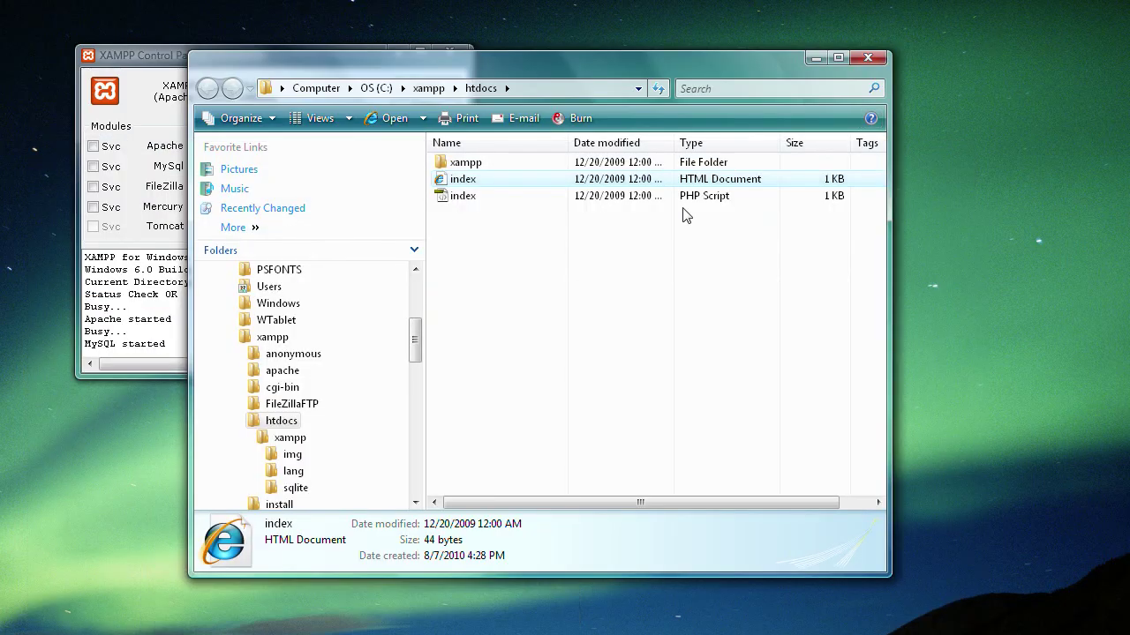
- Move the test.php file from the desktop into the C:\xampp\htdocs folder
click(452, 228)
drag(371, 66, 626, 285)
double_click(494, 220)
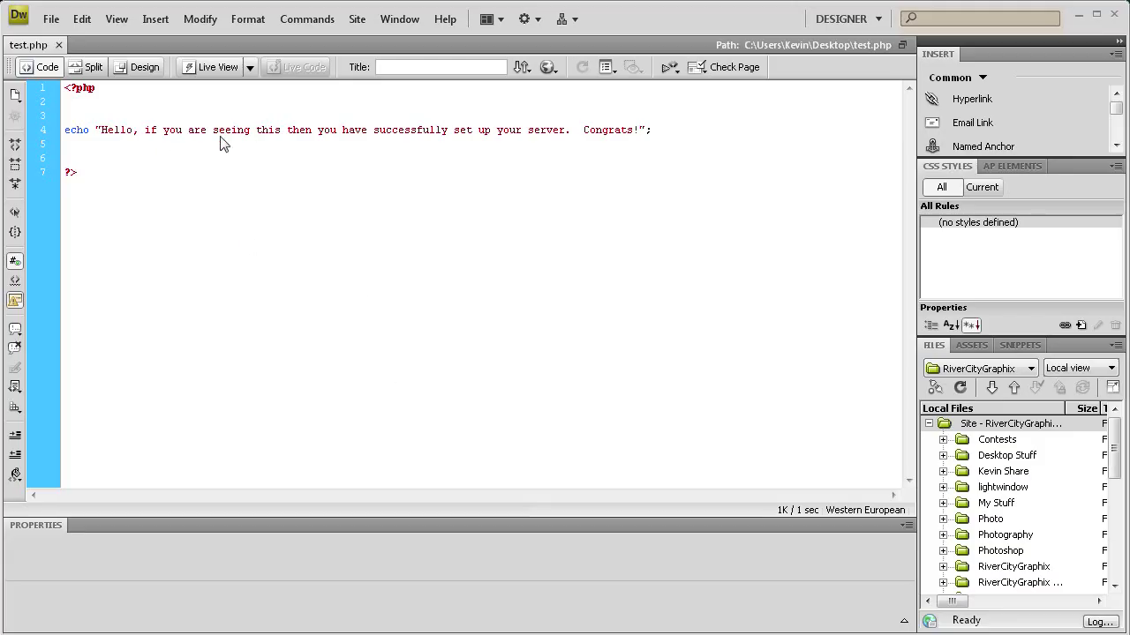
click(1078, 14)
drag(507, 218, 745, 419)
drag(700, 261, 418, 67)
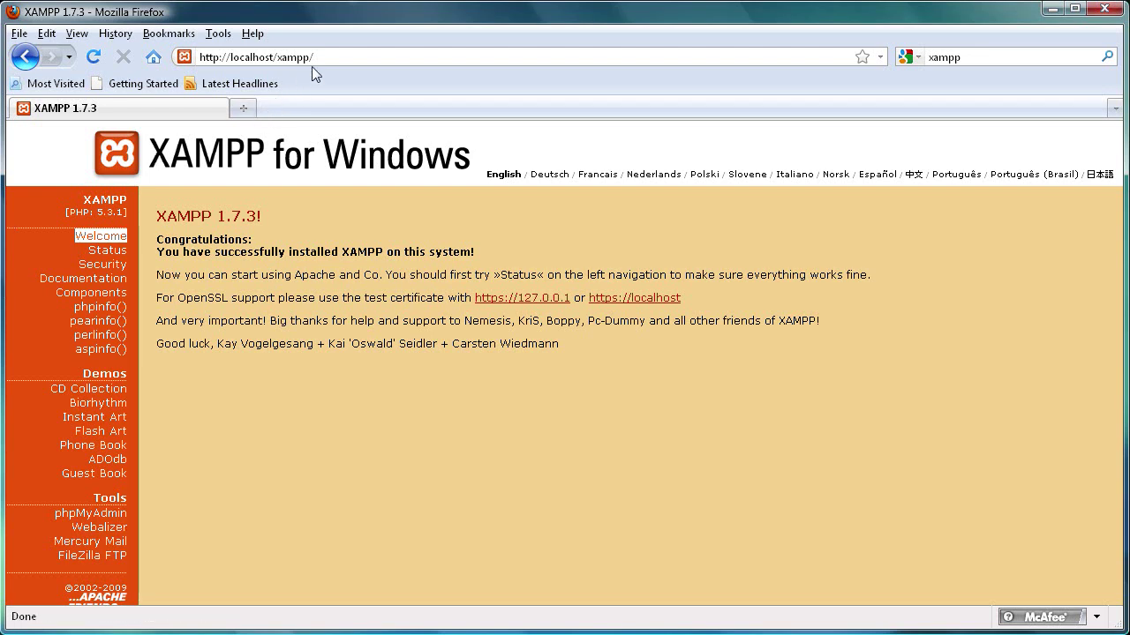
- Browse to localhost/test.php and check its Hello… Congrats! greeting
click(320, 59)
click(348, 57)
key(BackSpace)
text(tes)
key(Return)
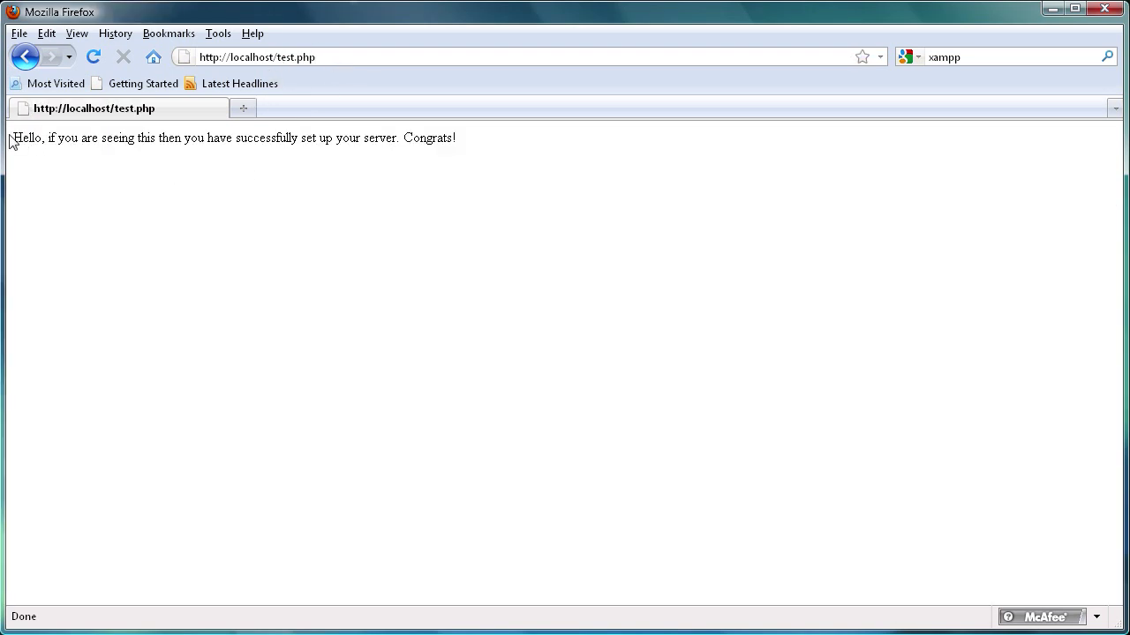
mouse_move(19, 140)
mouse_down()
mouse_move(482, 144)
mouse_move(7, 146)
mouse_up()
click(484, 144)
click(295, 196)
- Trim the Firefox address back to localhost and restore the browser window down
key(BackSpace)
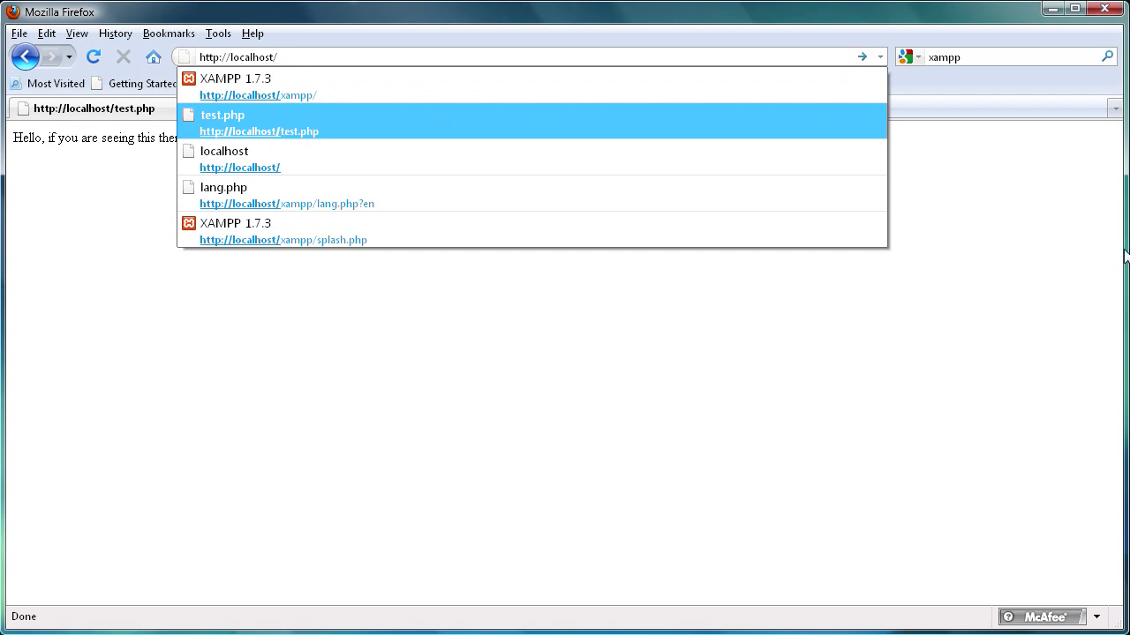
key(Escape)
double_click(986, 16)
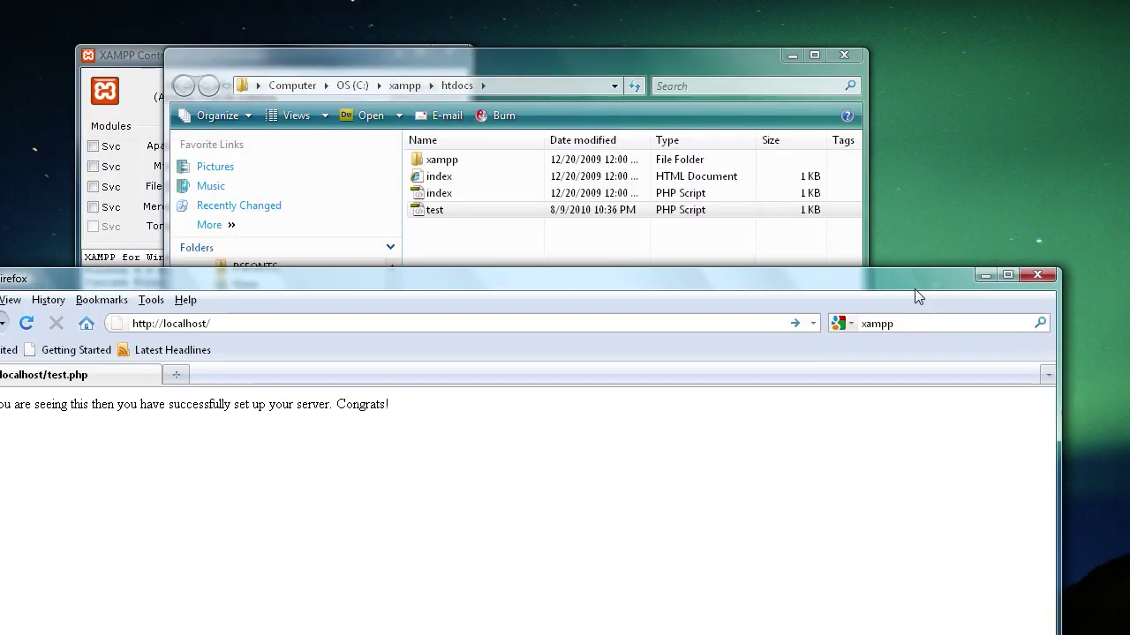
- Reopen htdocs from the XAMPP Server shortcut to confirm test.php is there
click(822, 61)
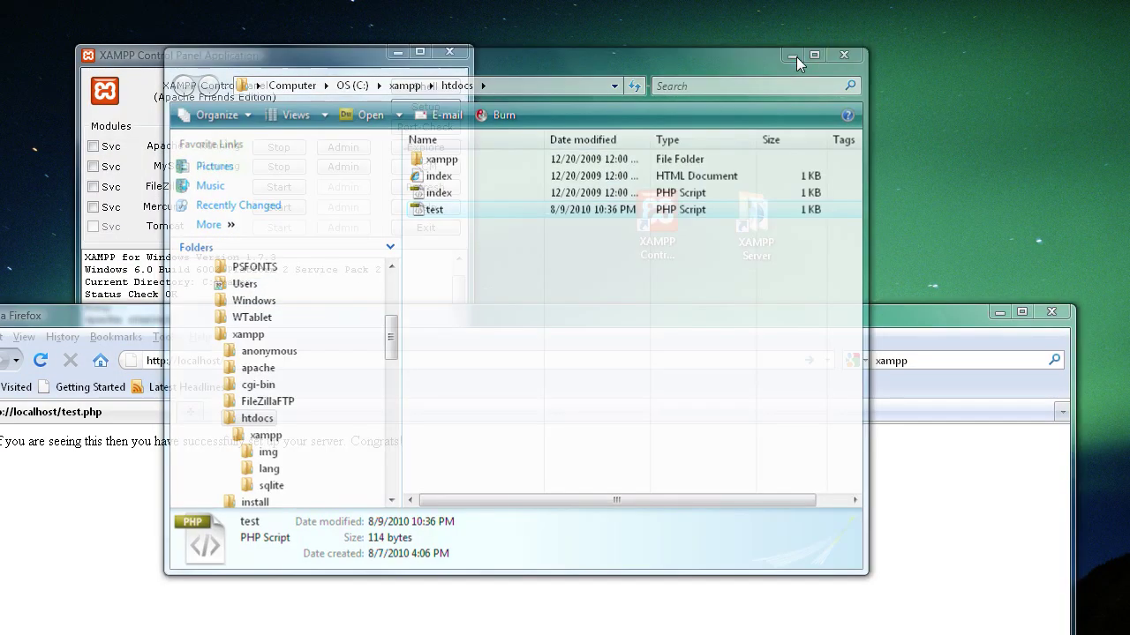
click(755, 216)
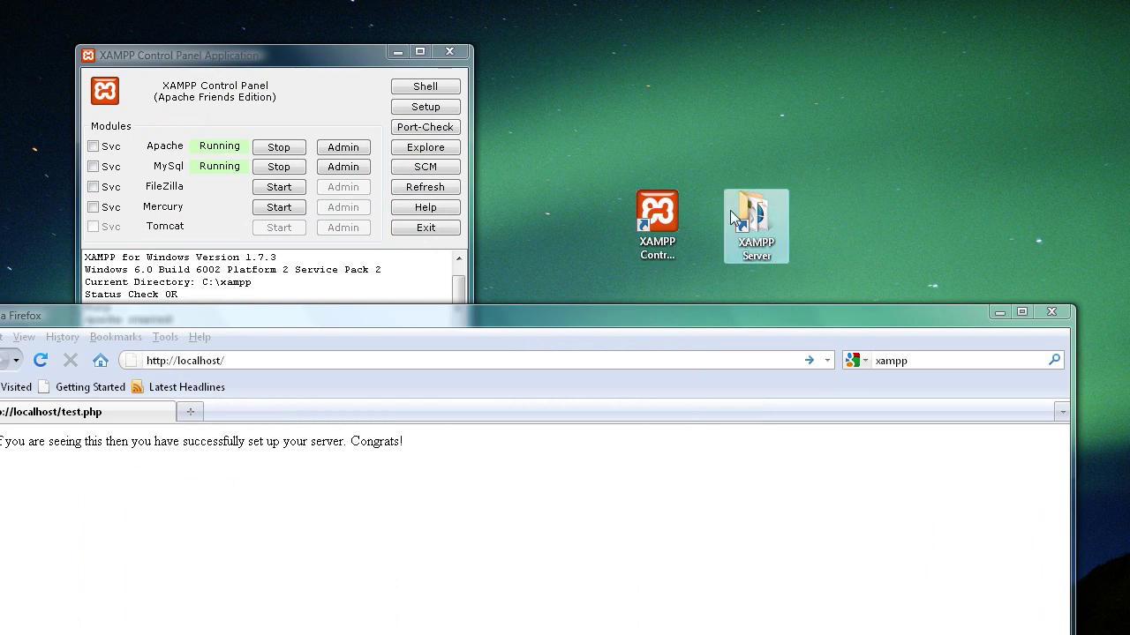
double_click(750, 214)
click(474, 280)
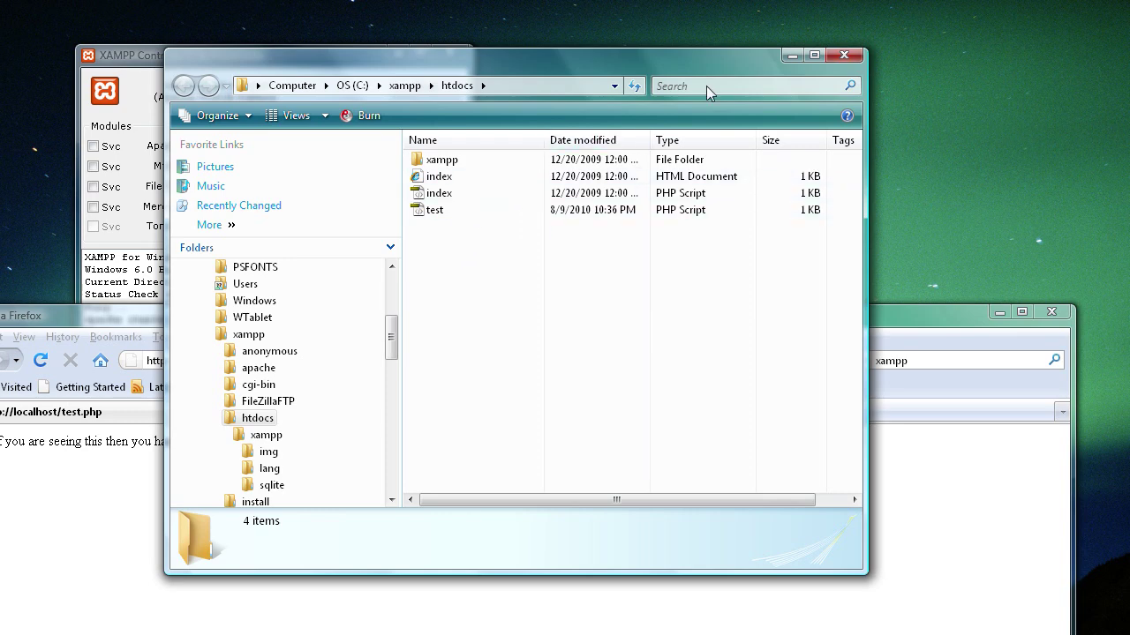
- Minimize the htdocs window and maximize Firefox again
click(792, 57)
drag(499, 319, 591, 146)
double_click(556, 20)
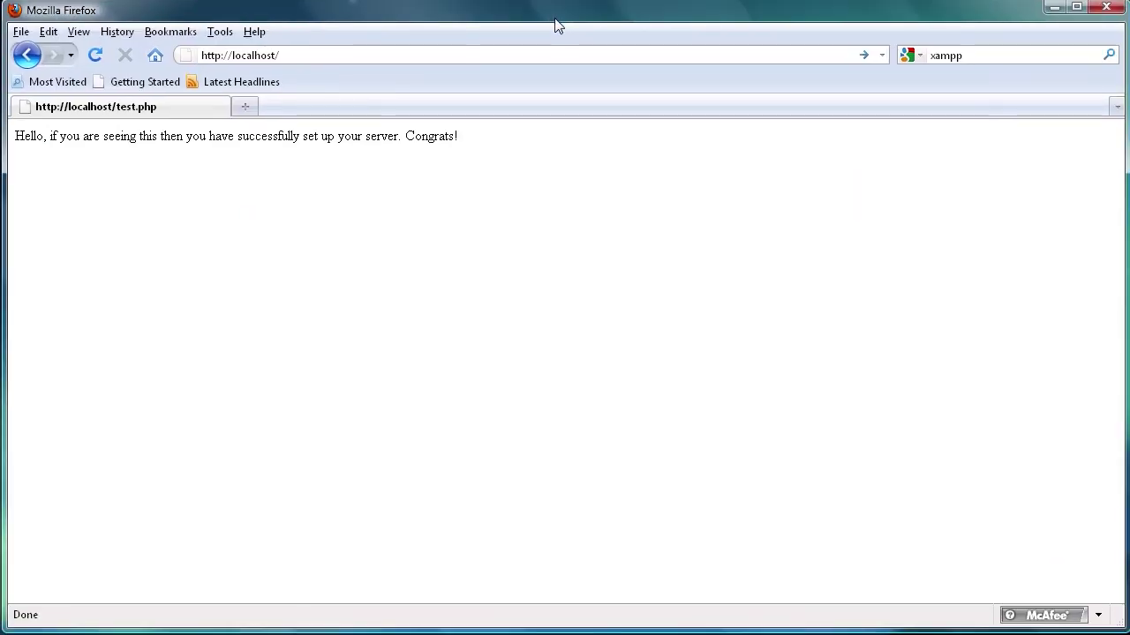
click(334, 60)
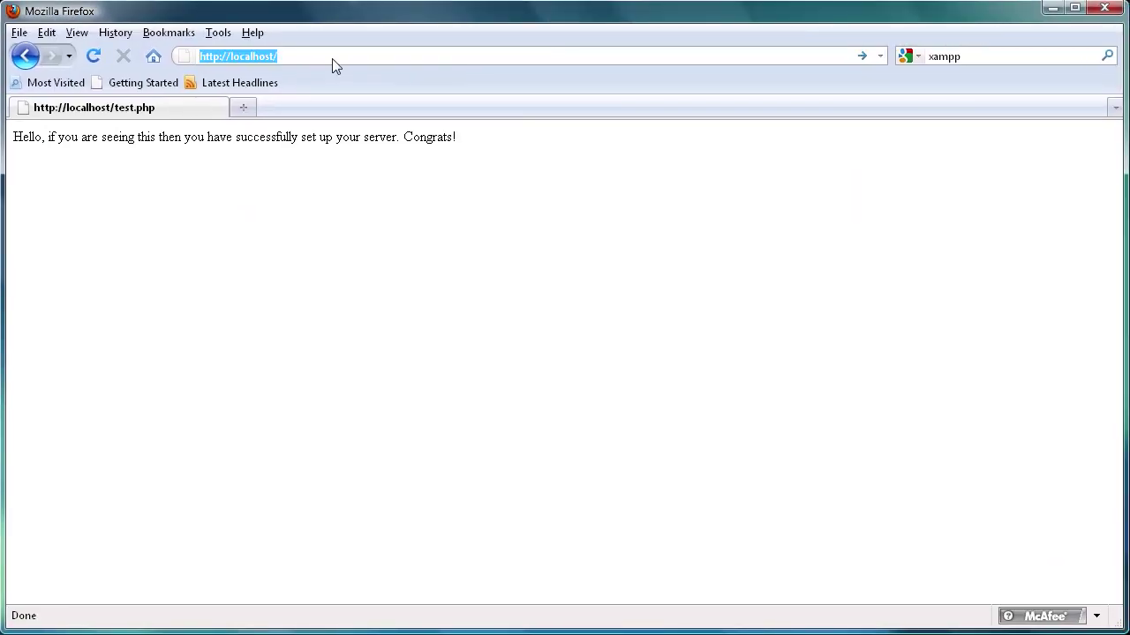
key(Return)
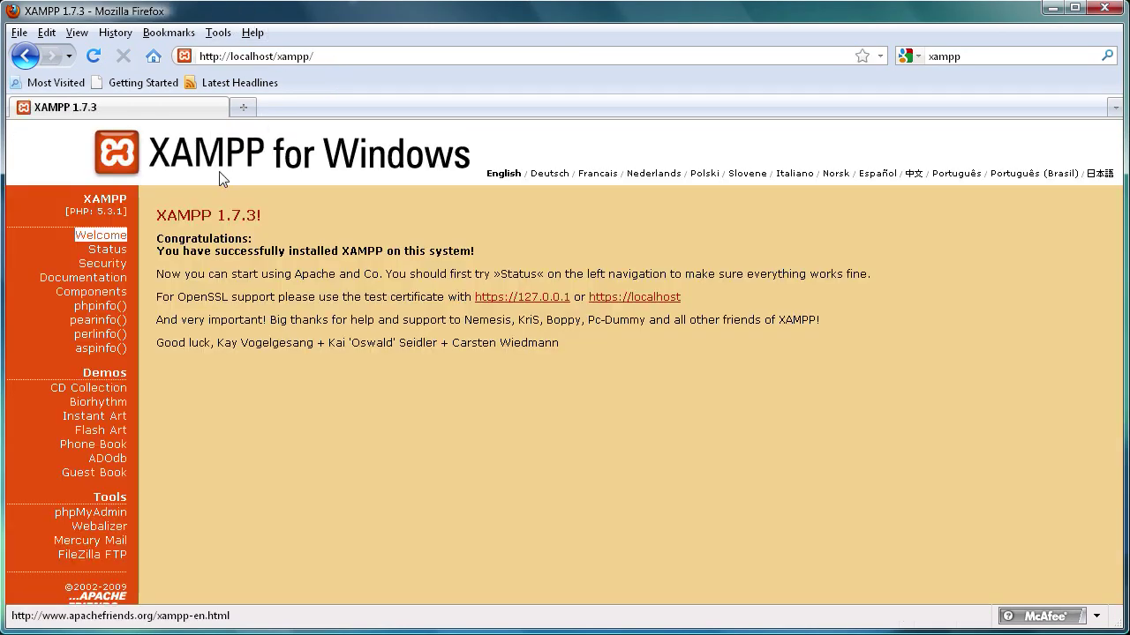
click(92, 264)
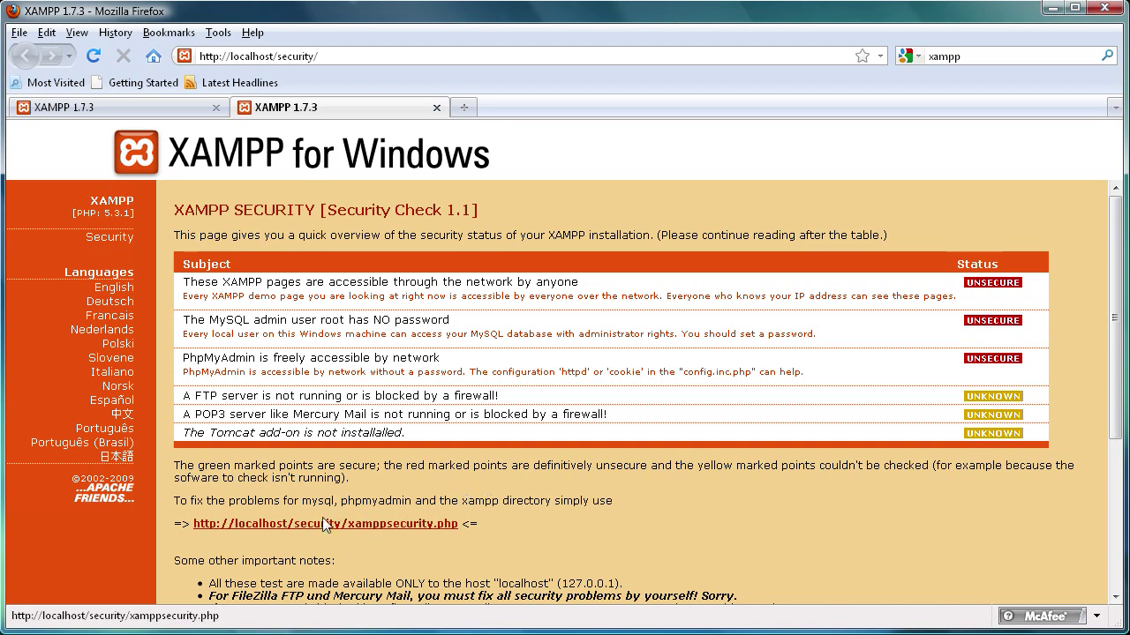
- Change the MySQL root password in the xamppsecurity.php console, then close that tab
click(308, 523)
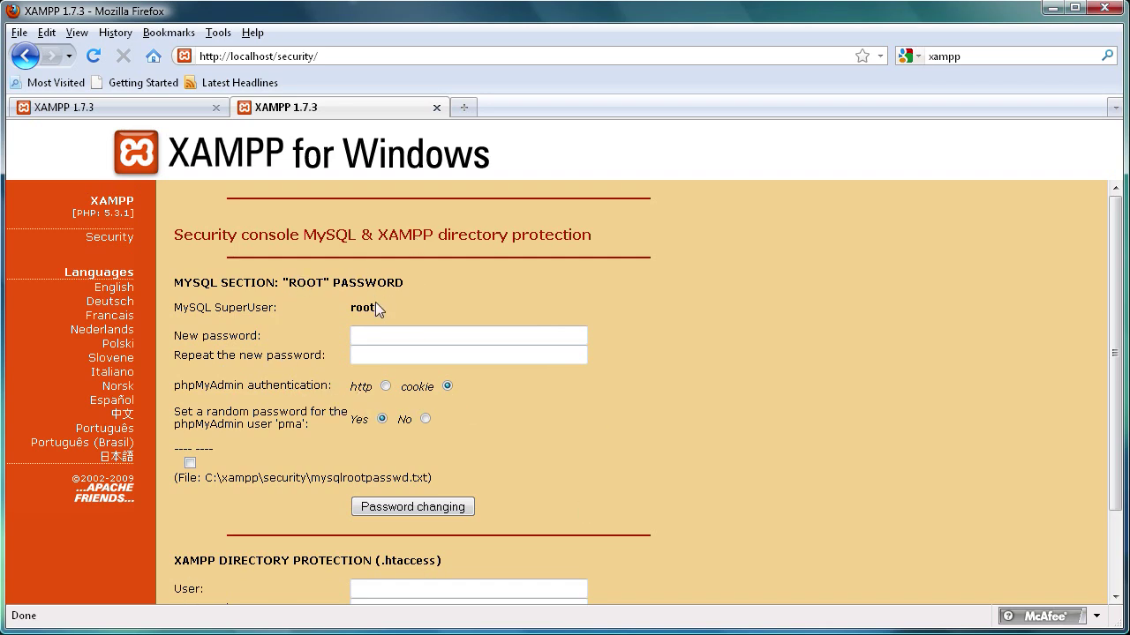
click(252, 310)
click(387, 309)
click(369, 333)
text(xxx)
click(384, 355)
click(405, 511)
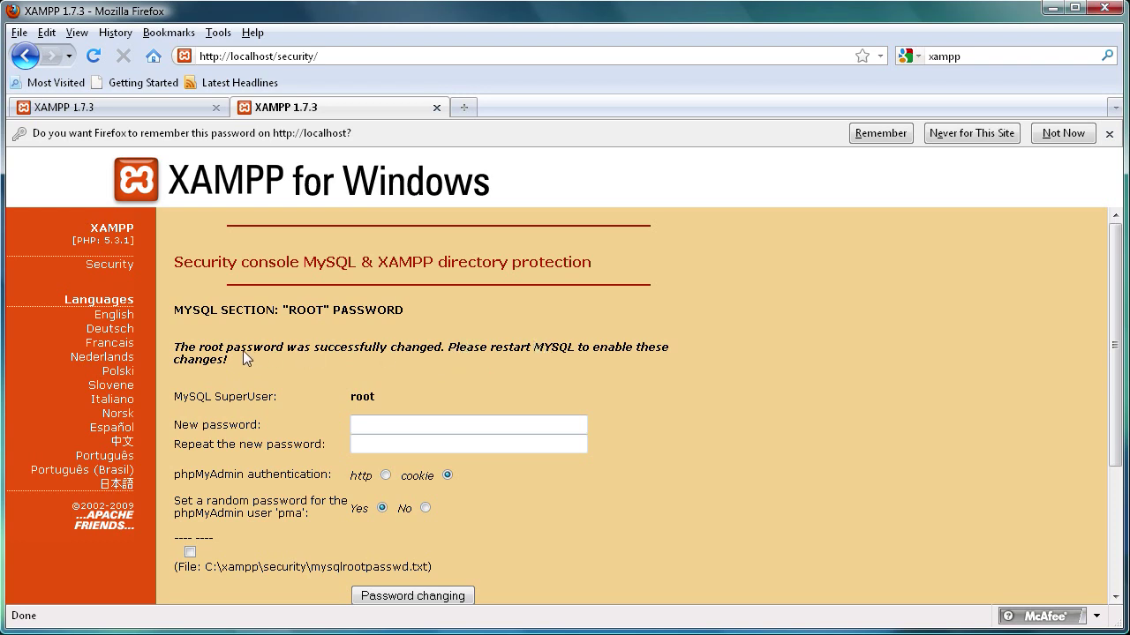
click(436, 107)
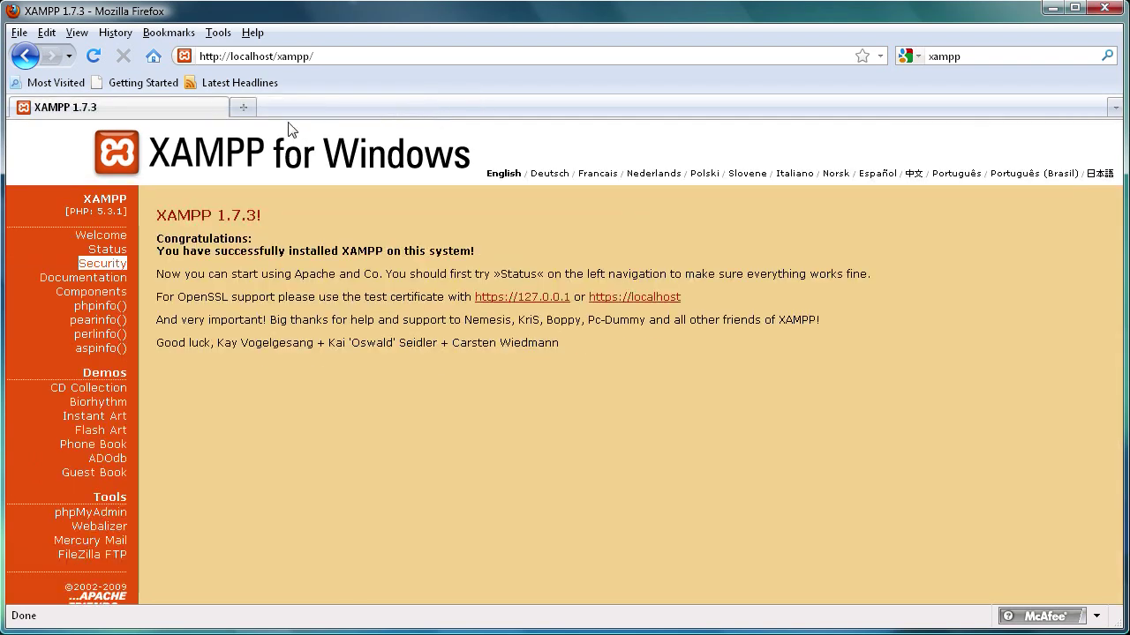
- Stop Apache and MySQL and exit the XAMPP Control Panel
click(1050, 10)
drag(302, 65, 622, 108)
click(599, 187)
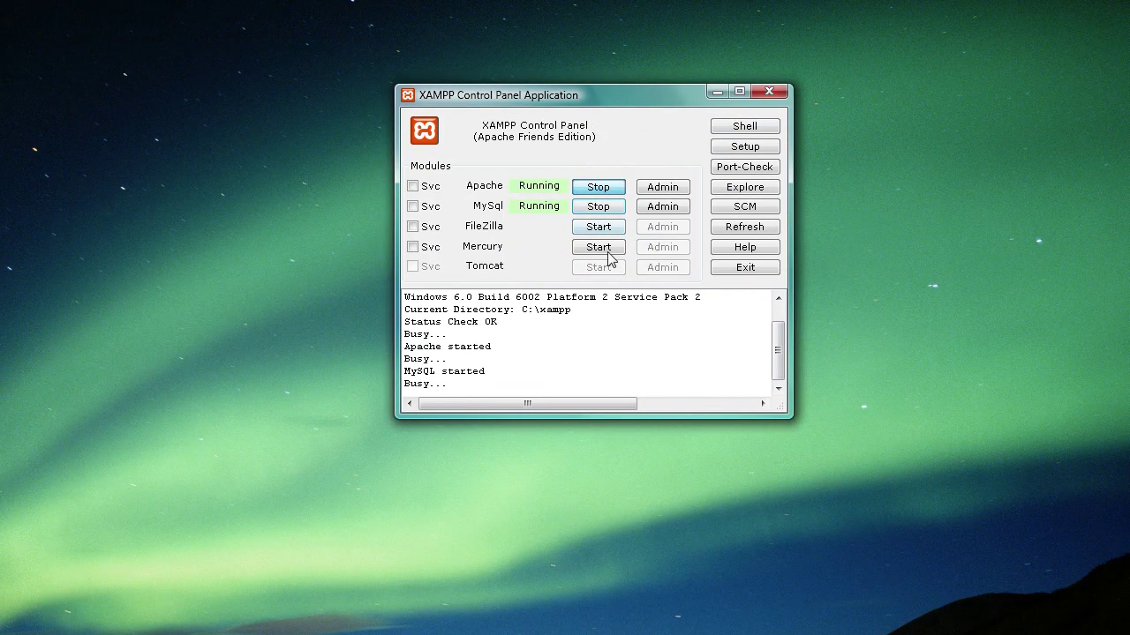
click(593, 206)
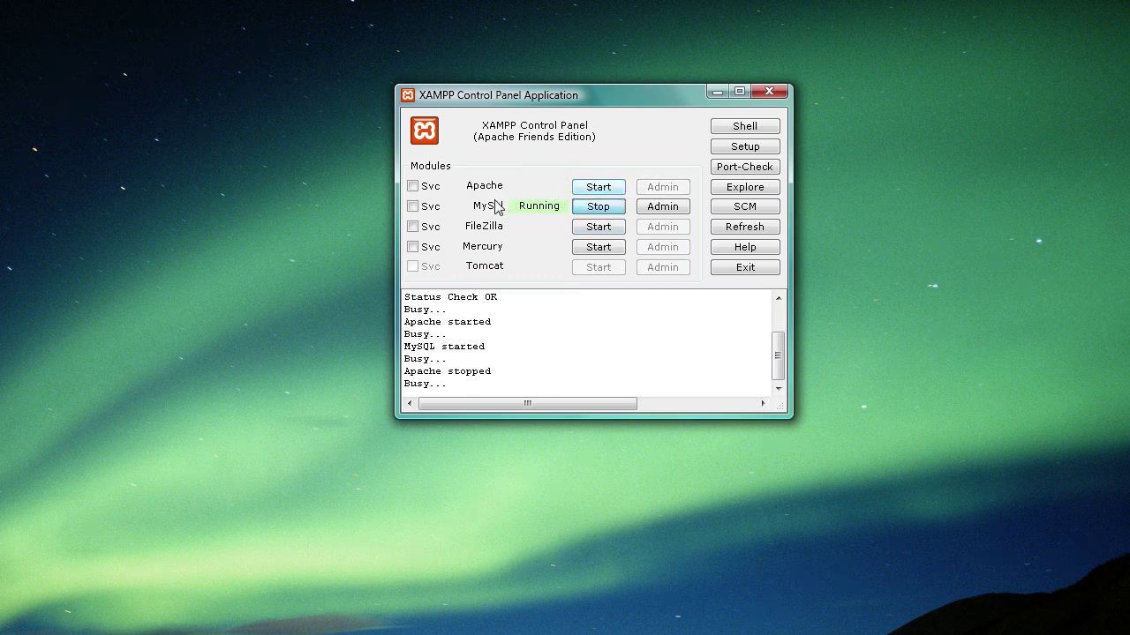
click(769, 91)
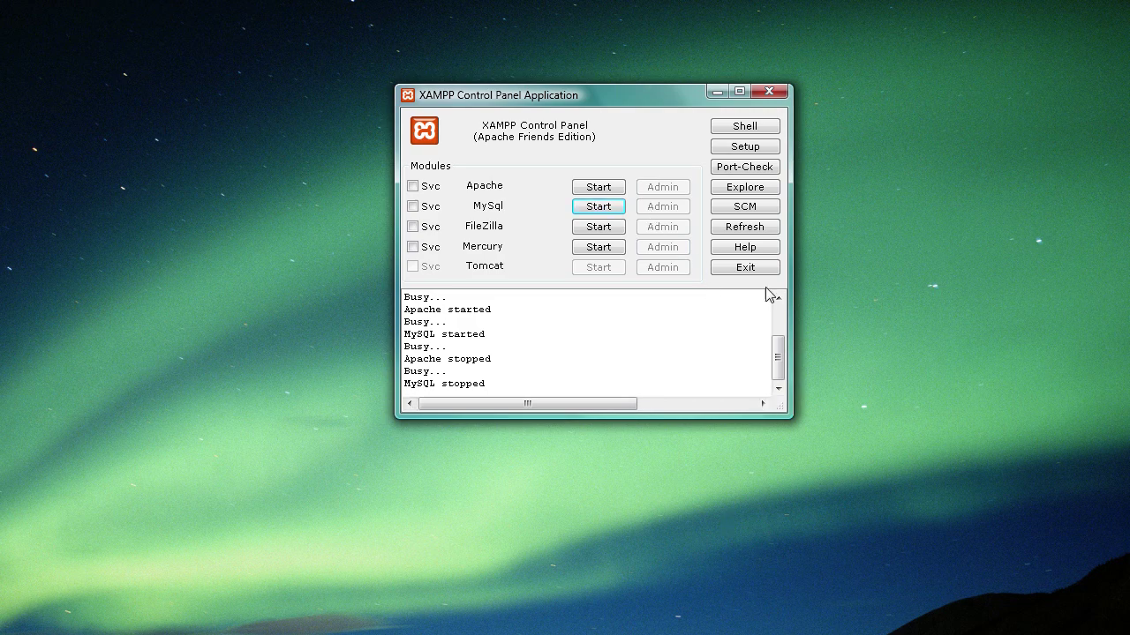
click(747, 268)
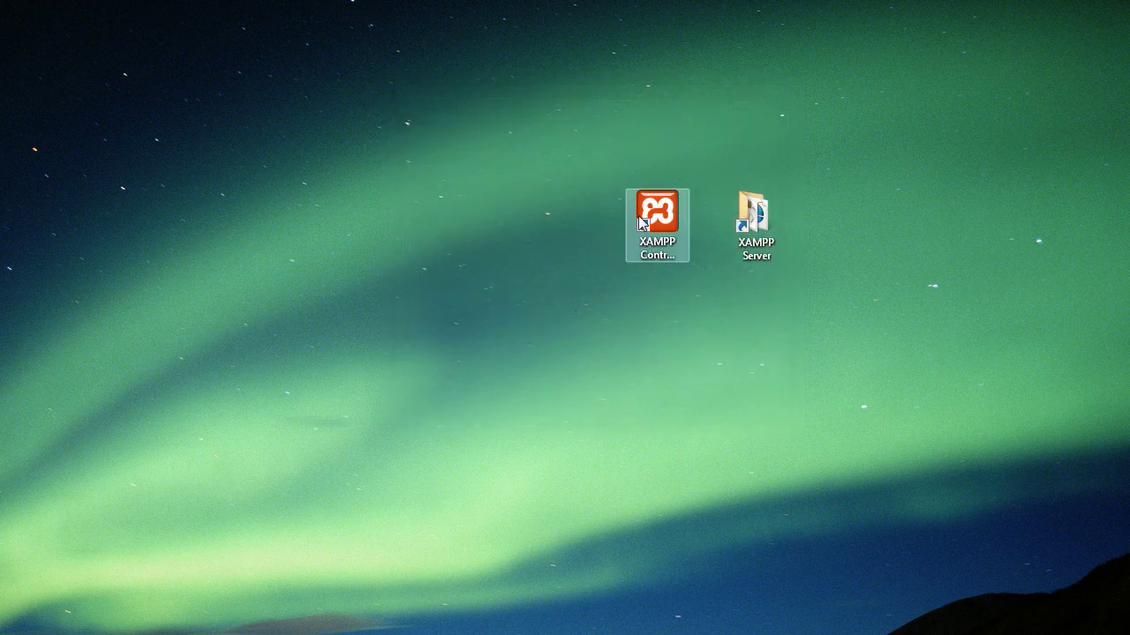
- Relaunch the XAMPP Control Panel and start Apache and MySQL again
double_click(638, 215)
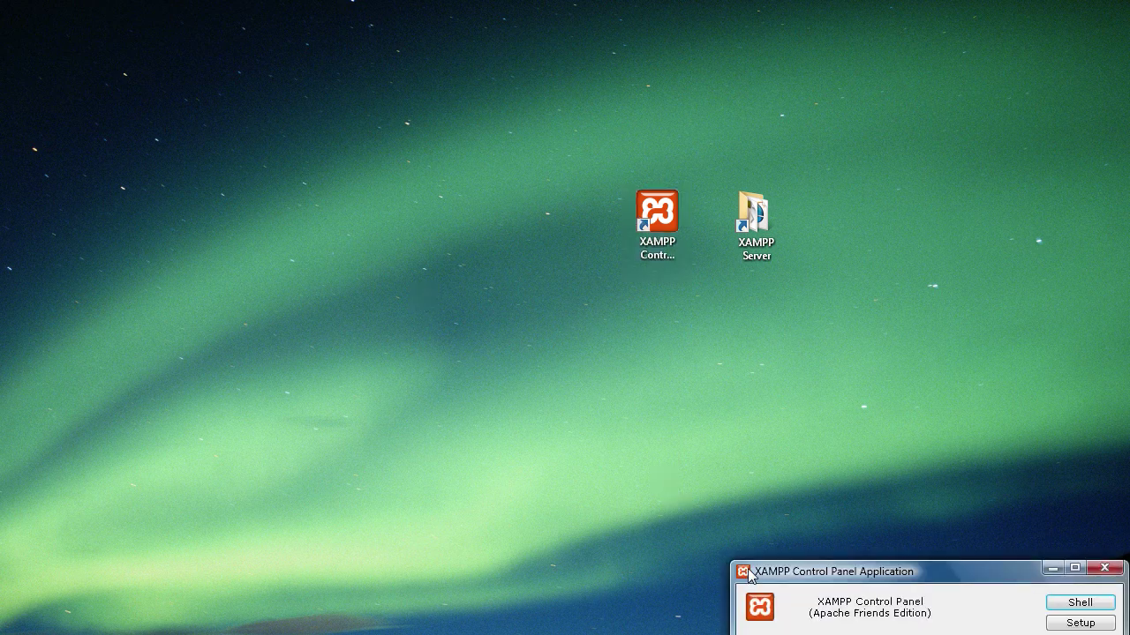
drag(829, 578, 458, 123)
click(572, 209)
click(564, 231)
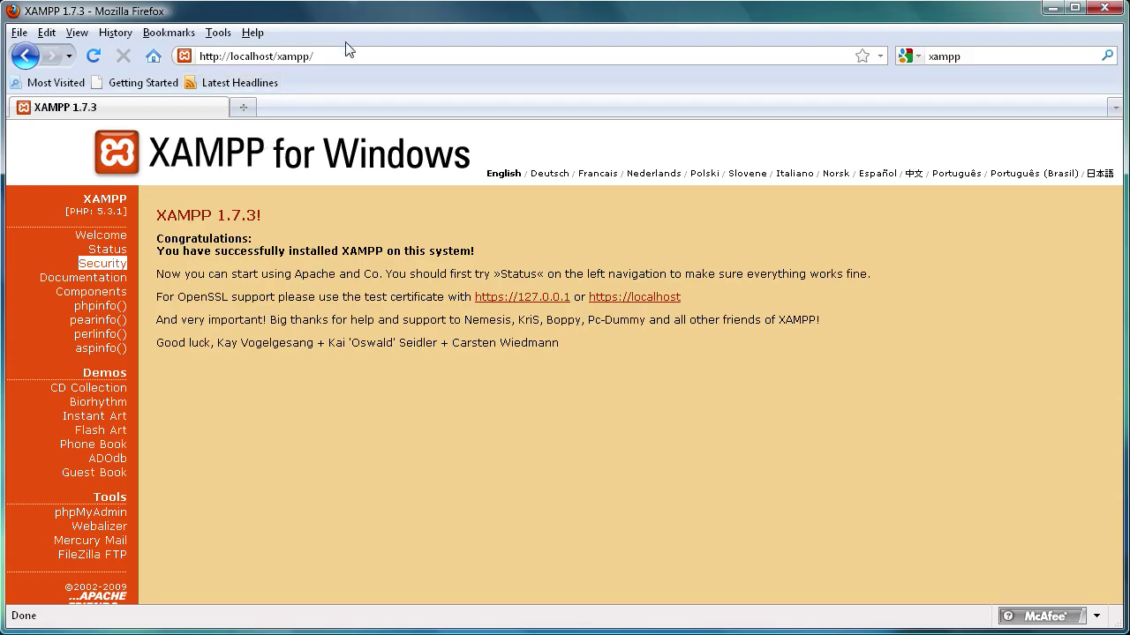
- Open localhost/phpmyadmin and log in as root with the new password
click(339, 60)
click(345, 60)
text(phpmyadmin)
key(Return)
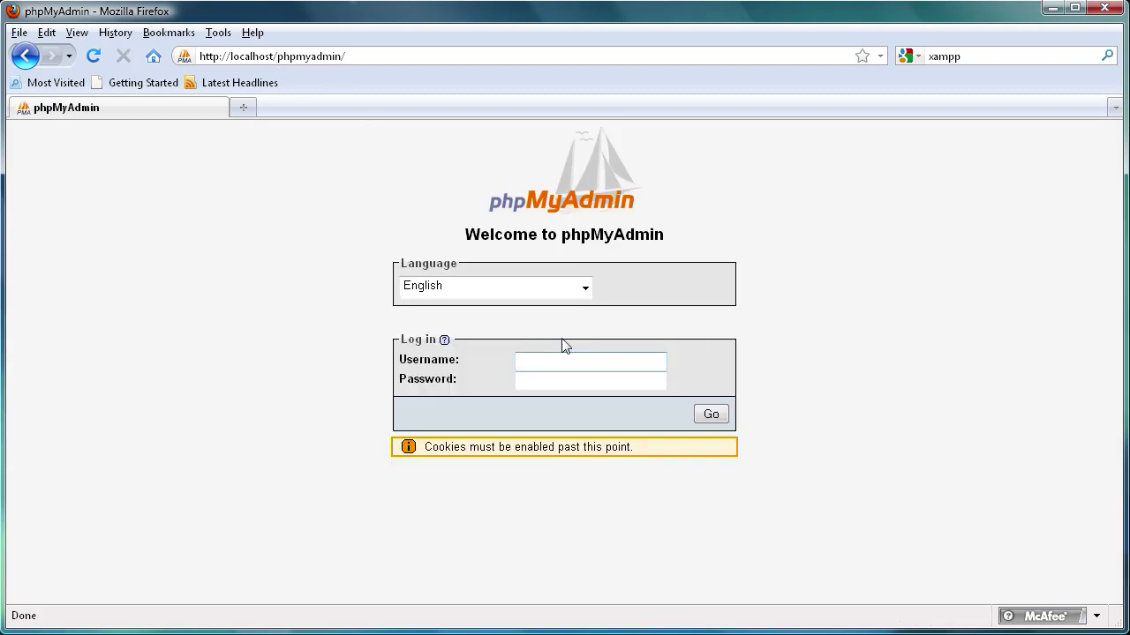
text(root)
click(542, 385)
text(••••••)
click(710, 414)
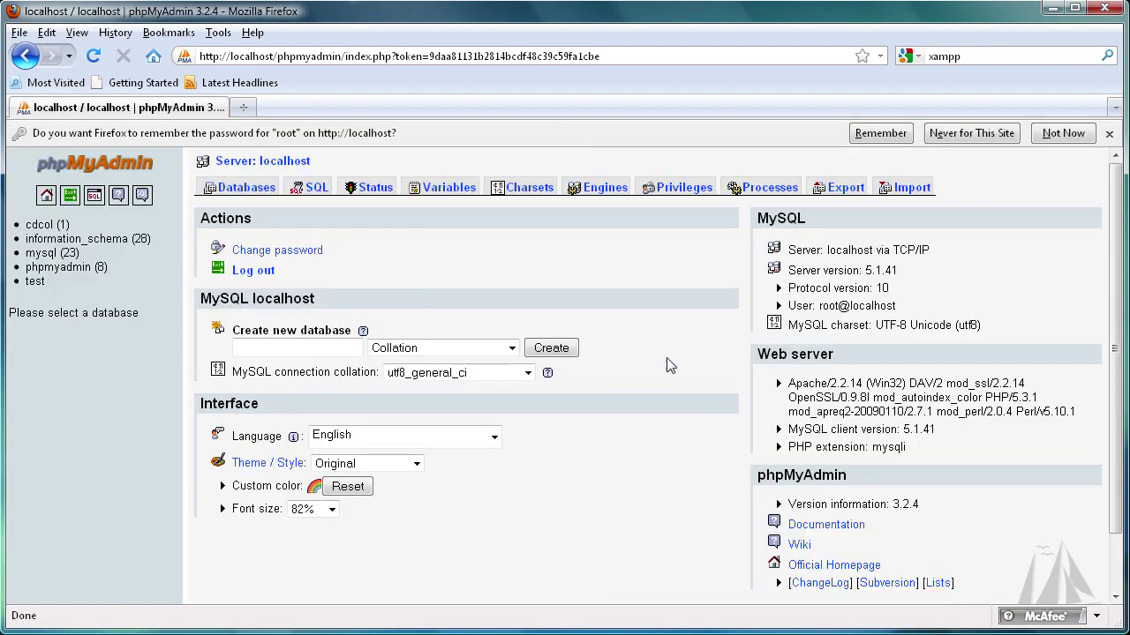